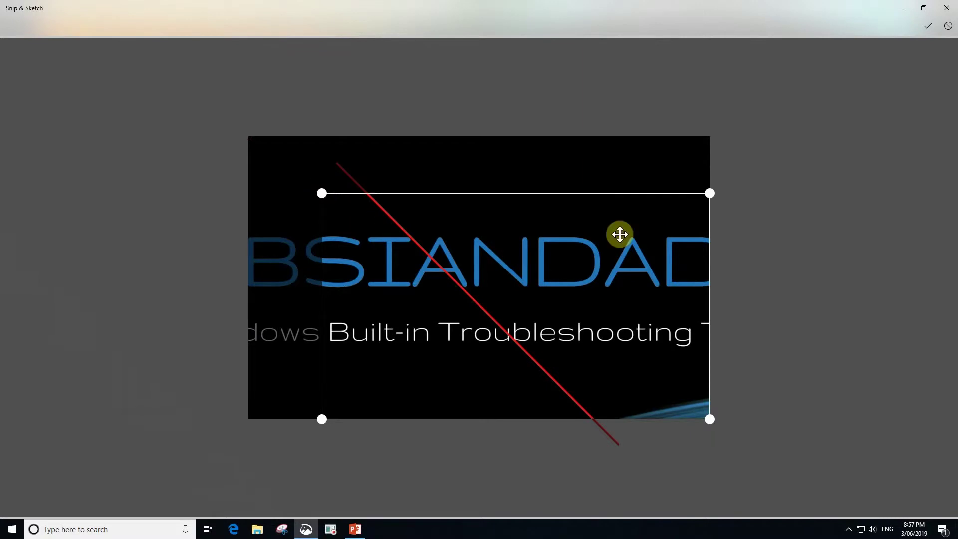
- Apply the crop to the annotated snip
{"action": "left_click", "coordinate": [928, 25]}
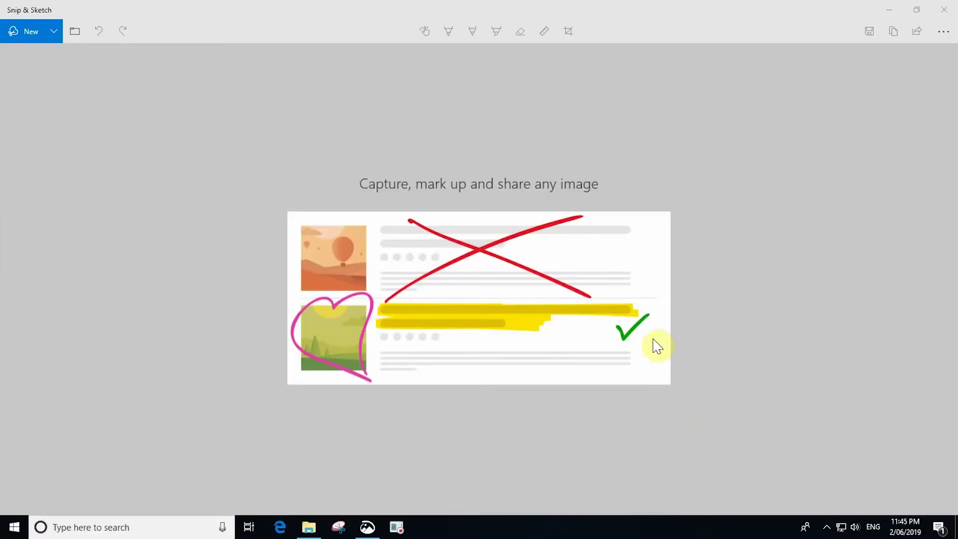
- Open the Snip & Sketch settings and follow the Print Screen shortcut link to the Windows keyboard settings
{"action": "left_click", "coordinate": [942, 40]}
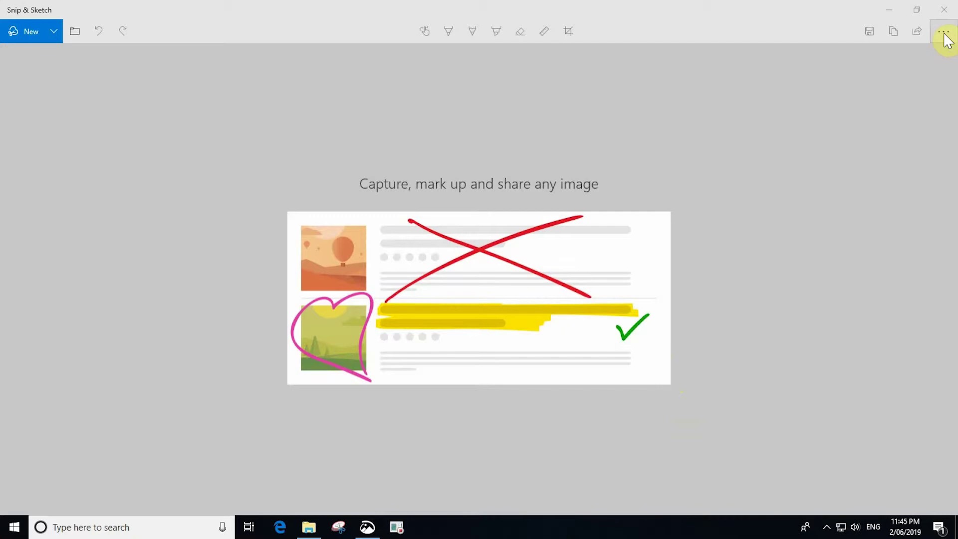
{"action": "left_click", "coordinate": [945, 38]}
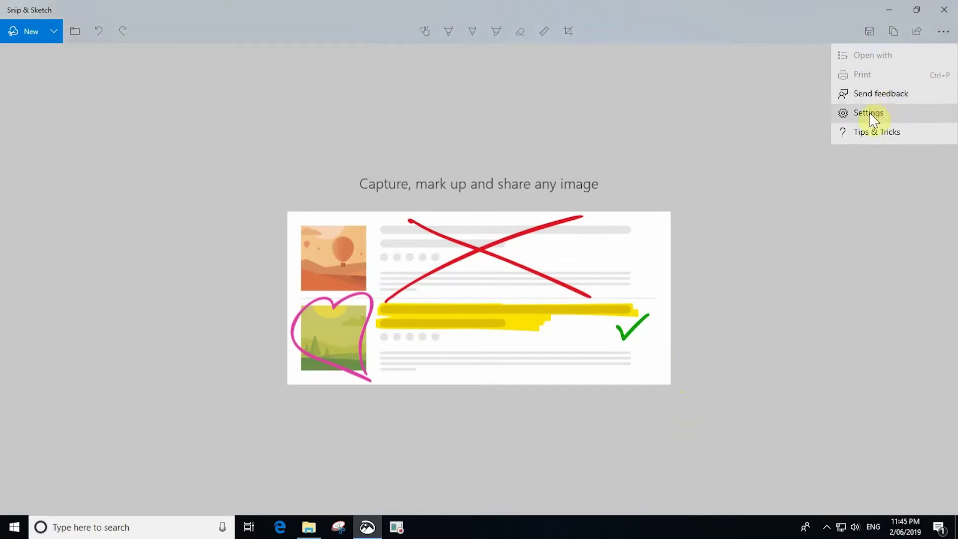
{"action": "left_click", "coordinate": [869, 114]}
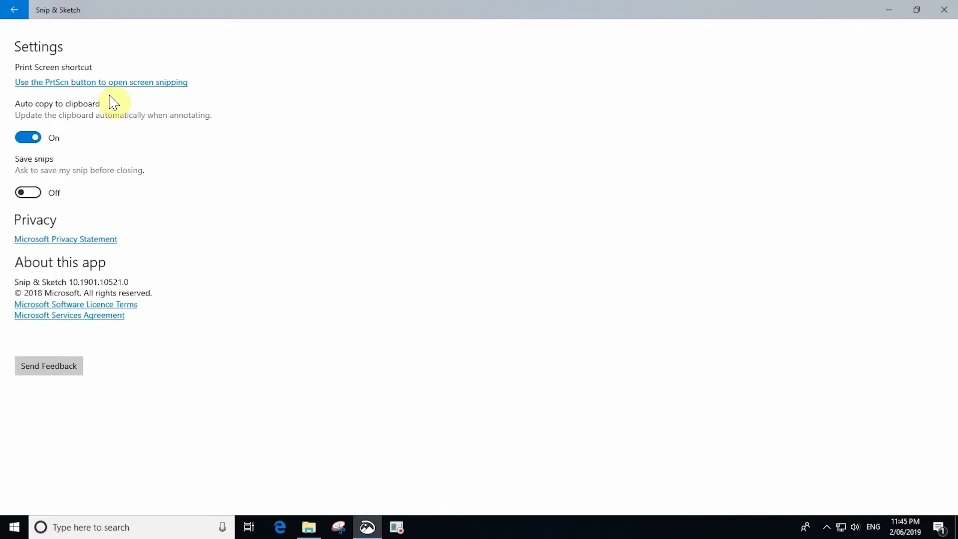
{"action": "left_click", "coordinate": [51, 82]}
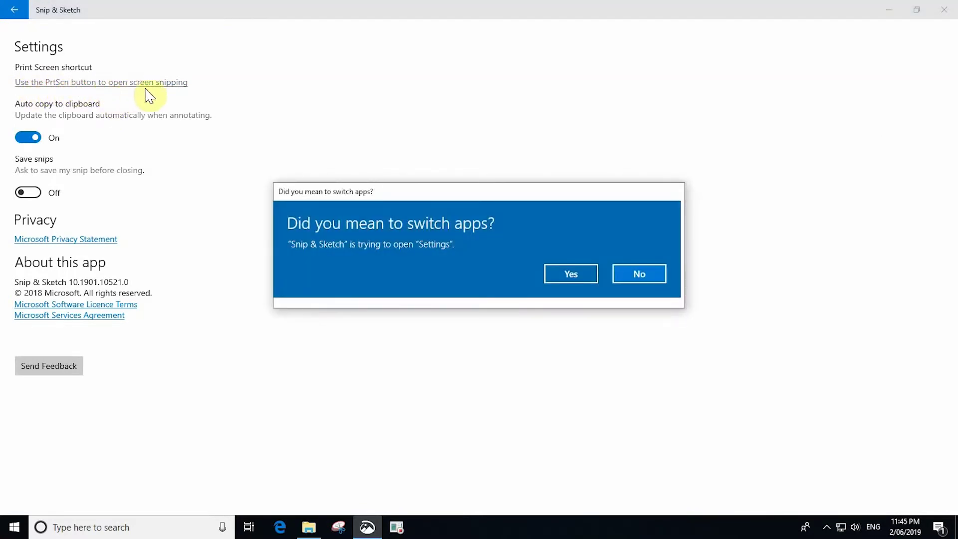
{"action": "left_click", "coordinate": [580, 277]}
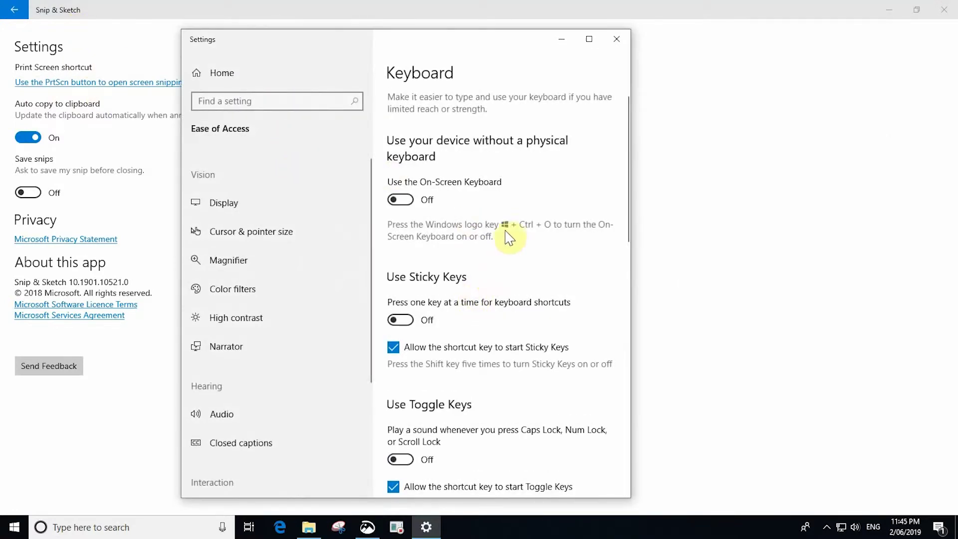
- Toggle the PrtScn screen snipping option off and back on, and close both the Windows settings and Snip & Sketch
{"action": "scroll", "coordinate": [491, 257], "scroll_direction": "down", "scroll_amount": 10}
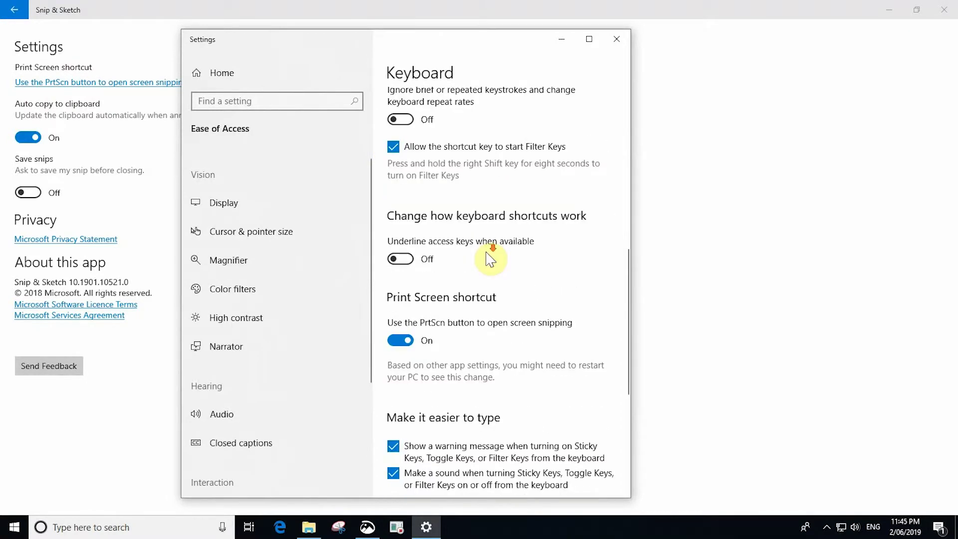
{"action": "scroll", "coordinate": [490, 252], "scroll_direction": "down", "scroll_amount": 6}
{"action": "scroll", "coordinate": [464, 245], "scroll_direction": "up", "scroll_amount": 3}
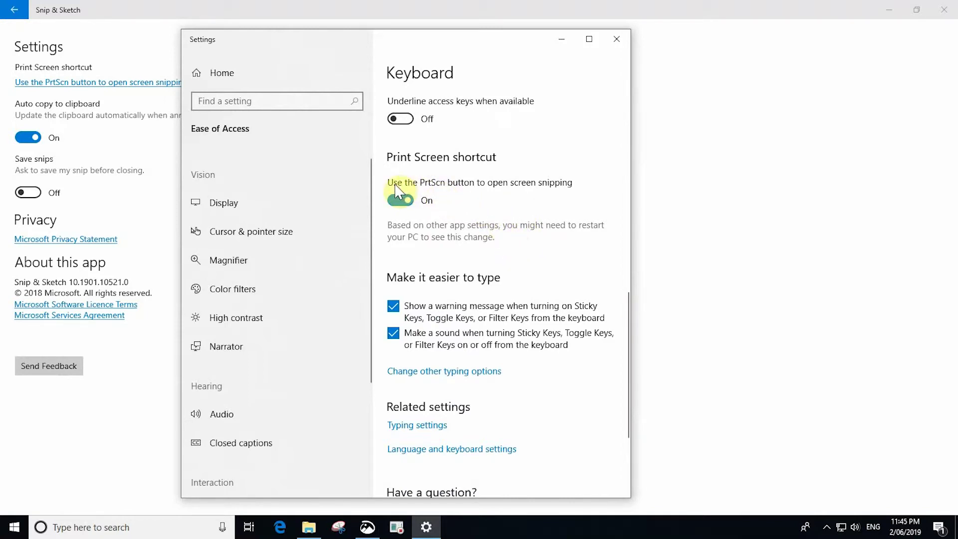
{"action": "left_click", "coordinate": [401, 200]}
{"action": "left_click", "coordinate": [406, 201]}
{"action": "left_click", "coordinate": [616, 39]}
{"action": "left_click", "coordinate": [952, 15]}
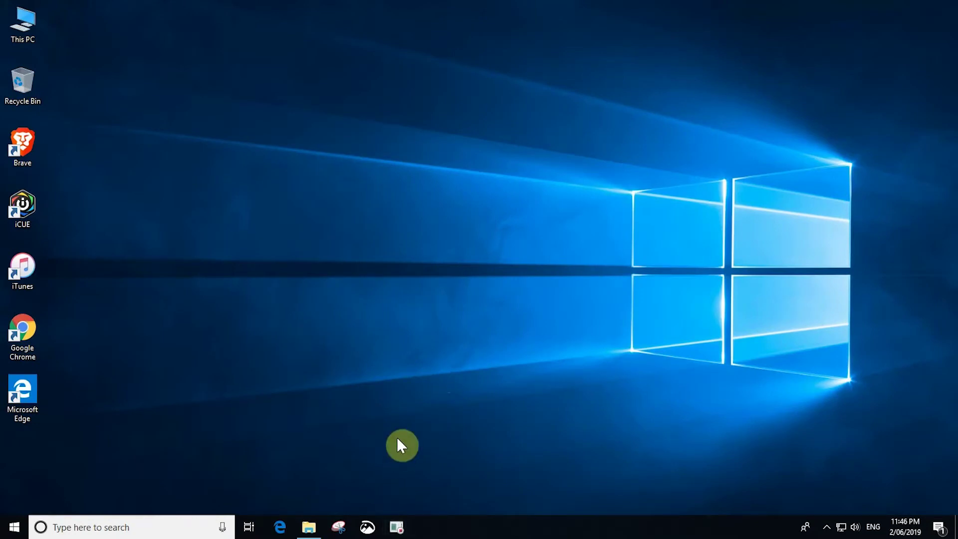
- Capture a rectangular snip of the central area of the desktop using the Print Screen shortcut
{"action": "key", "text": "Print"}
{"action": "left_click_drag", "start_coordinate": [262, 77], "coordinate": [768, 350]}
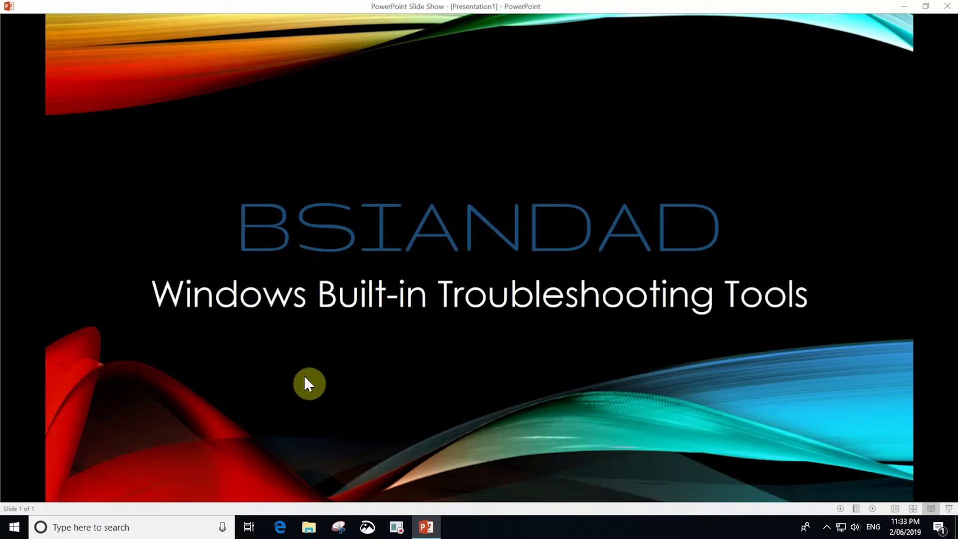
- Search Windows for "step", replace the query with "psr", and launch Steps Recorder
{"action": "key", "text": "super"}
{"action": "type", "text": "step"}
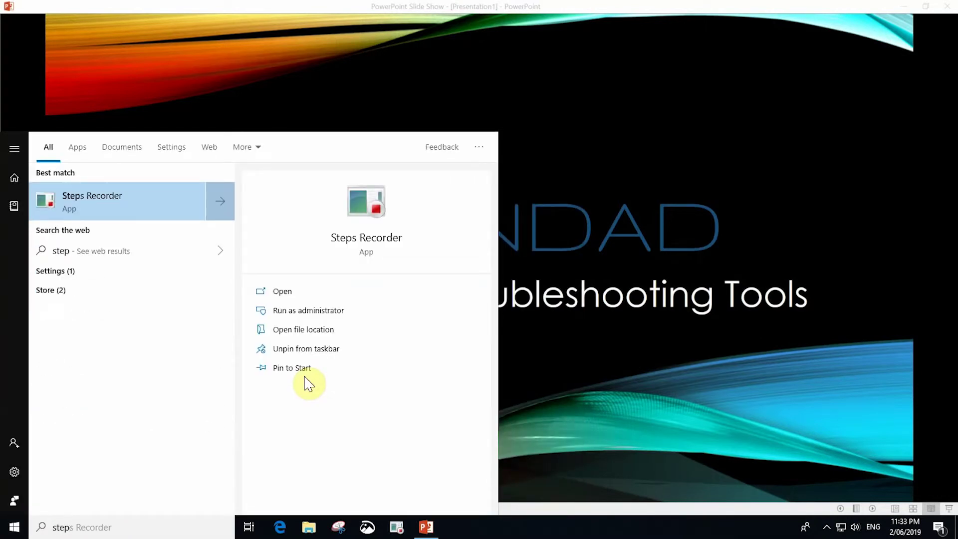
{"action": "key", "text": "BackSpace"}
{"action": "key", "text": "BackSpace"}
{"action": "key", "text": "BackSpace"}
{"action": "key", "text": "BackSpace"}
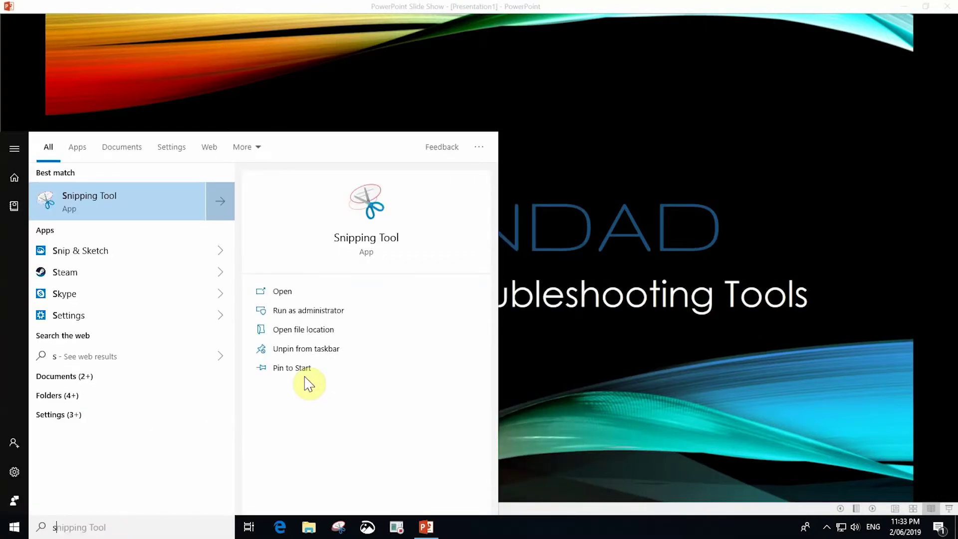
{"action": "type", "text": "p"}
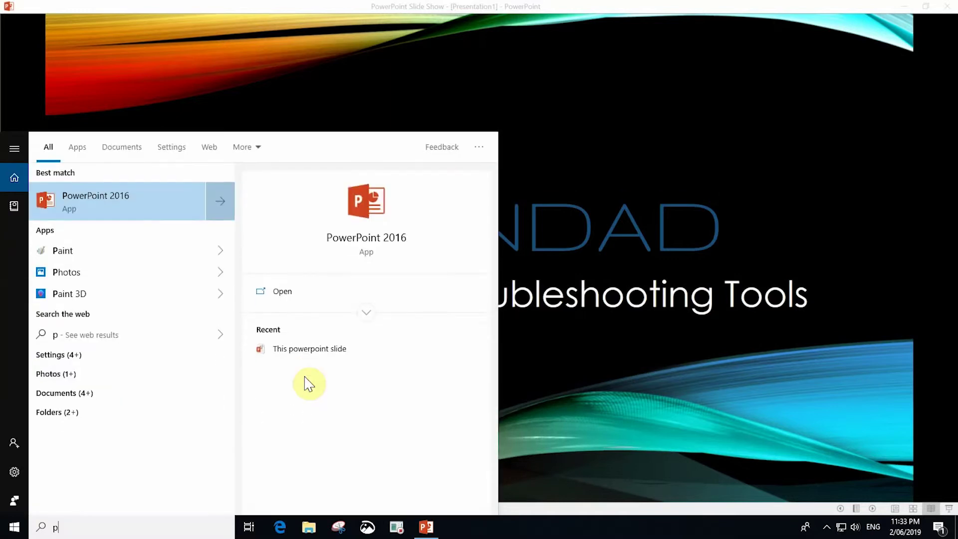
{"action": "type", "text": "sr"}
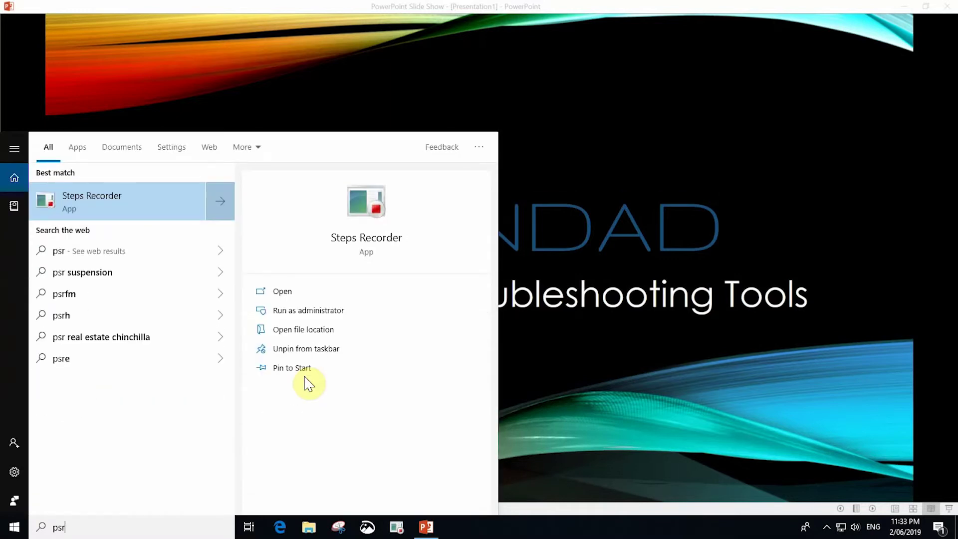
{"action": "left_click", "coordinate": [158, 212]}
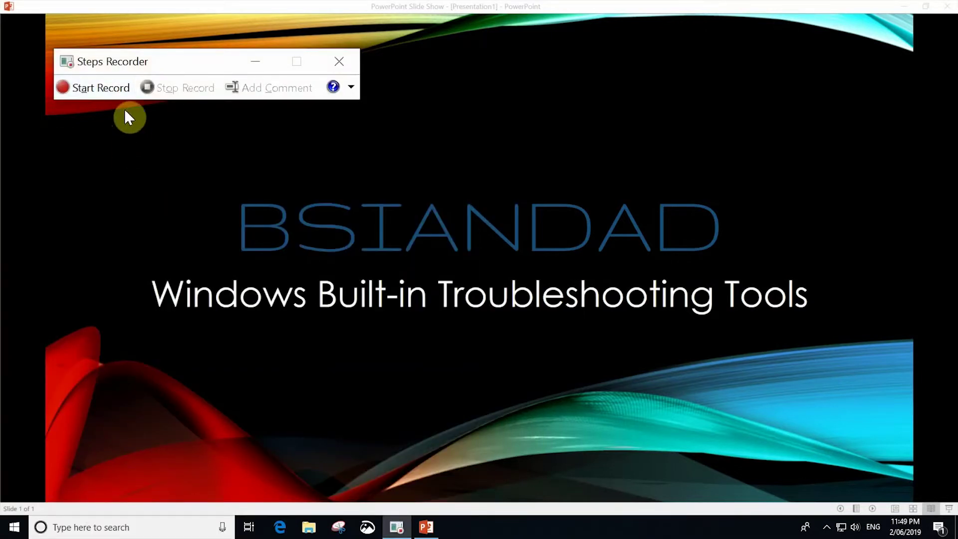
- Start a new recording in Steps Recorder and switch to the second virtual desktop, where Chrome is open
{"action": "left_click", "coordinate": [104, 90]}
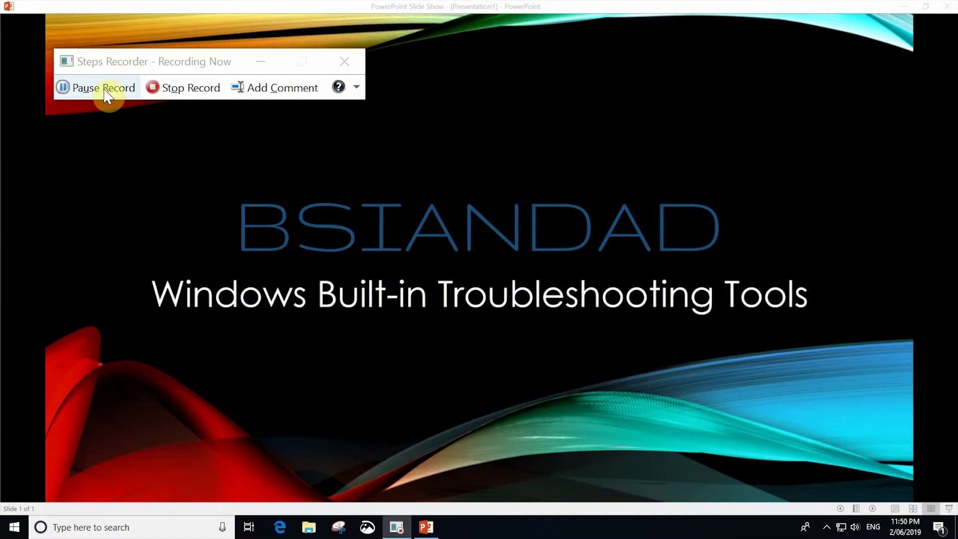
{"action": "key", "text": "super+Tab"}
{"action": "left_click", "coordinate": [180, 39]}
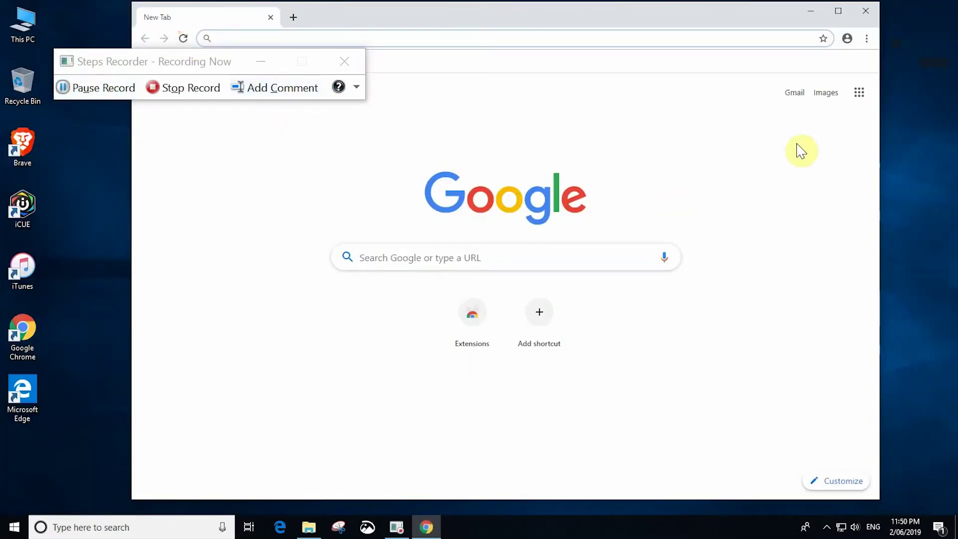
- Bring up Clear browsing data in Chrome's advanced Privacy and security settings, and close its dialog
{"action": "left_click", "coordinate": [866, 39]}
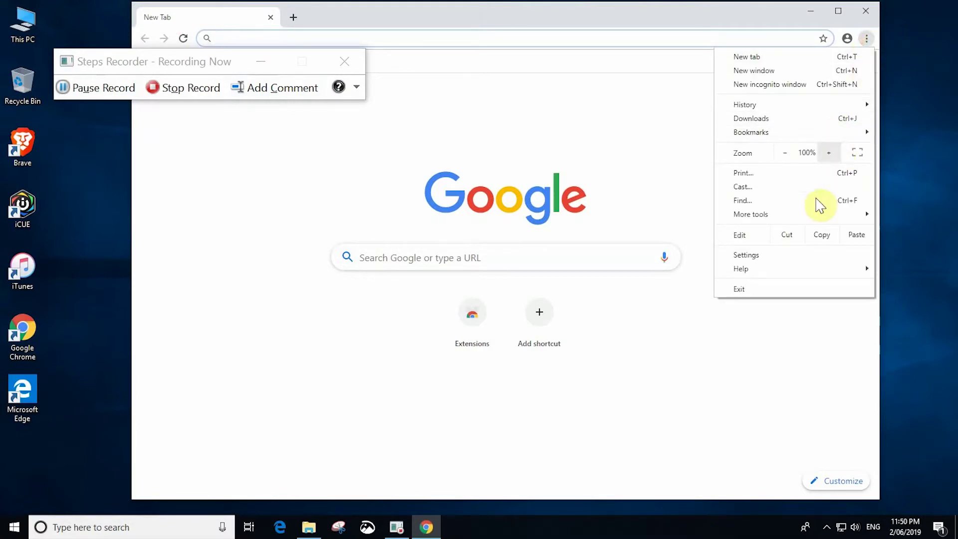
{"action": "left_click", "coordinate": [766, 260]}
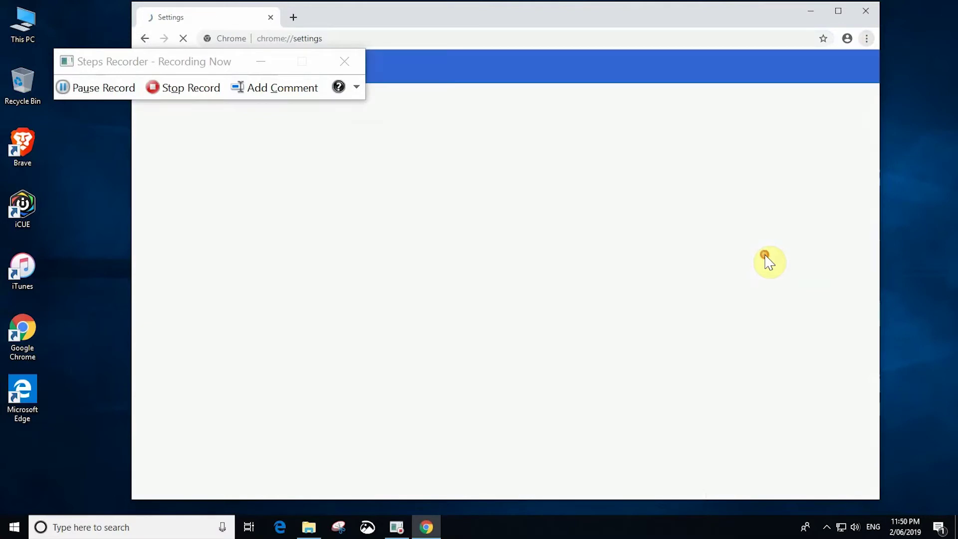
{"action": "scroll", "coordinate": [603, 271], "scroll_direction": "down", "scroll_amount": 10}
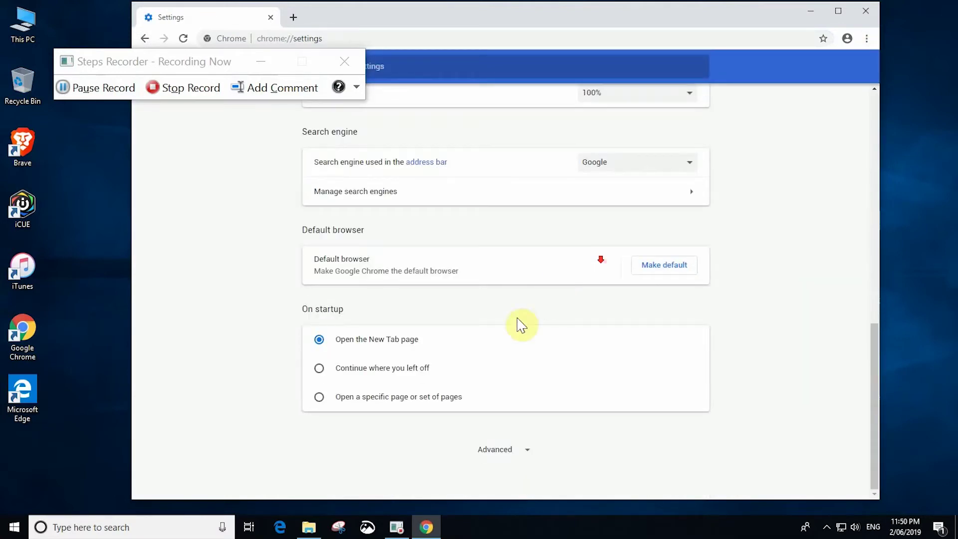
{"action": "left_click", "coordinate": [496, 449]}
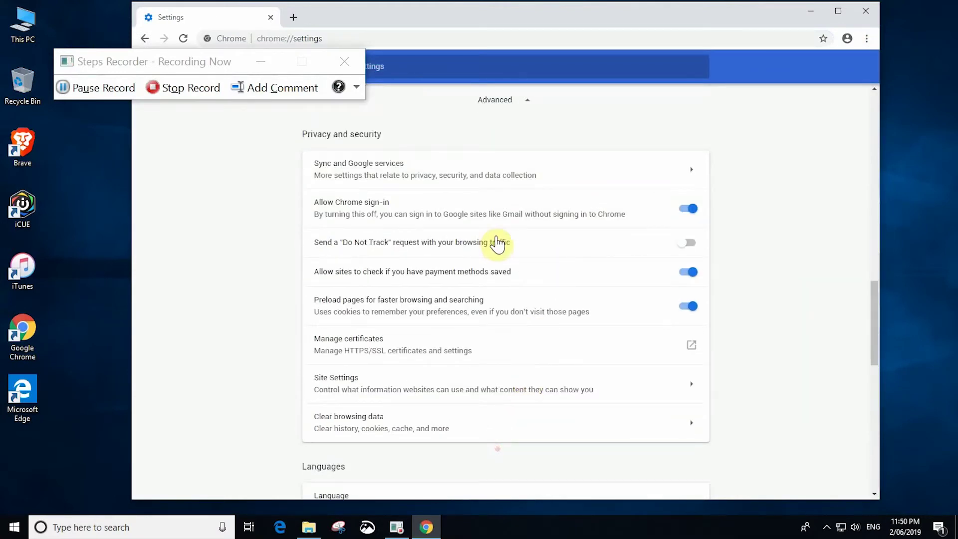
{"action": "left_click", "coordinate": [380, 433]}
{"action": "left_click", "coordinate": [620, 399]}
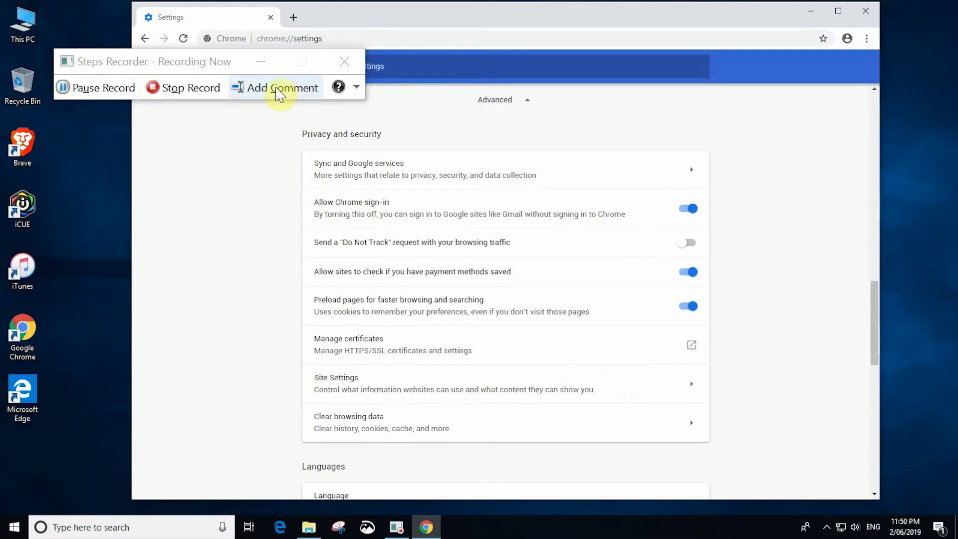
- Add comments to the recording at Chrome's Privacy and security and Languages settings, and stop the recording
{"action": "left_click", "coordinate": [277, 91]}
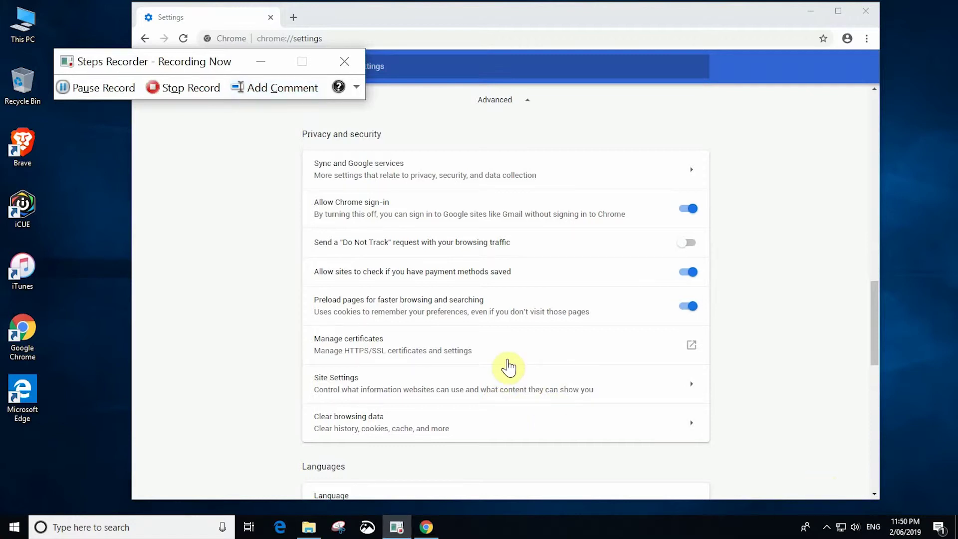
{"action": "scroll", "coordinate": [508, 367], "scroll_direction": "down", "scroll_amount": 5}
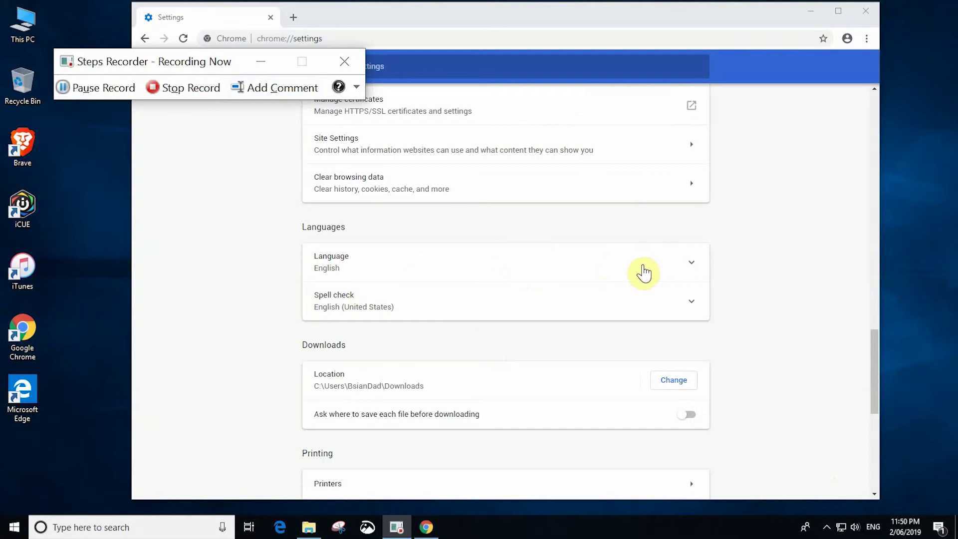
{"action": "left_click", "coordinate": [264, 88]}
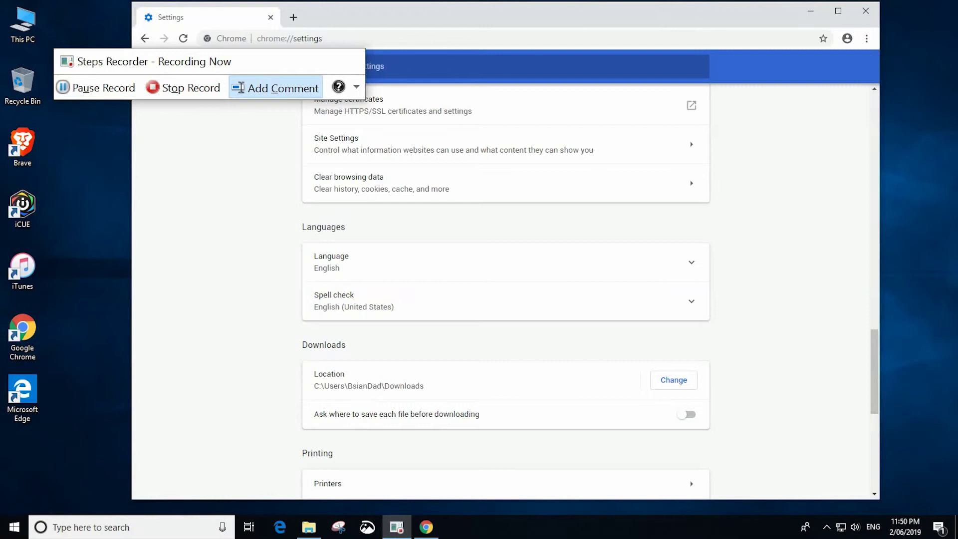
{"action": "left_click", "coordinate": [184, 89]}
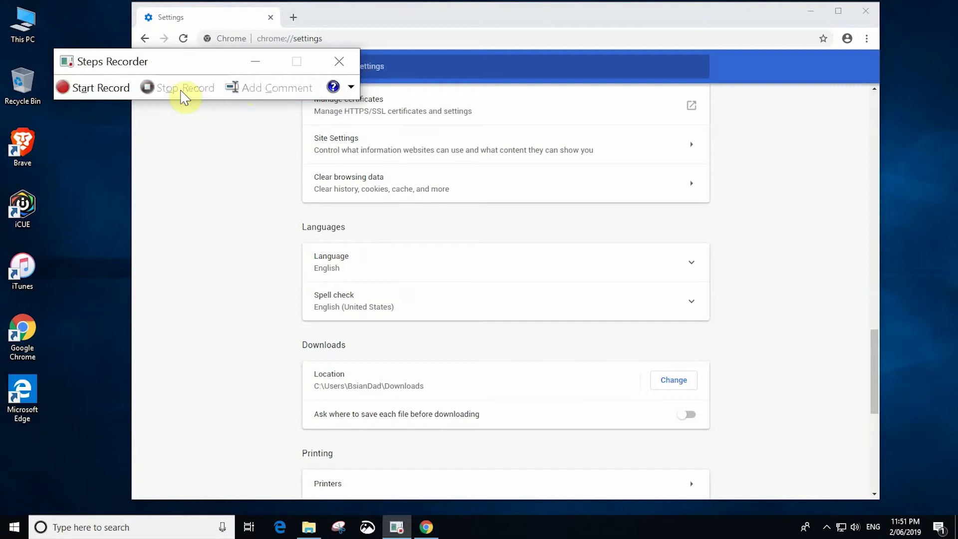
- Review the Steps Recorder report, reading the introduction and the descriptions and screenshots of Steps 1 through 7
{"action": "left_click_drag", "start_coordinate": [454, 72], "coordinate": [564, 51]}
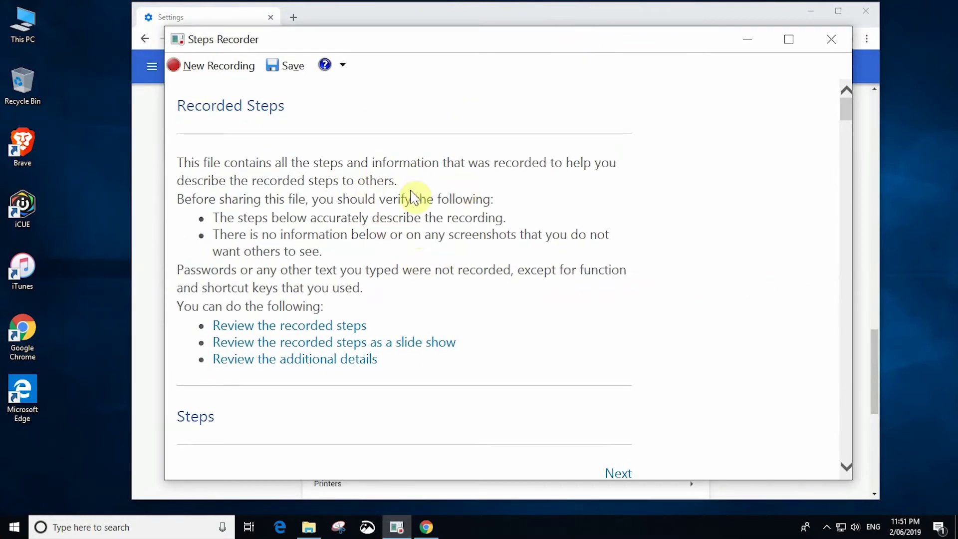
{"action": "scroll", "coordinate": [470, 234], "scroll_direction": "down", "scroll_amount": 1}
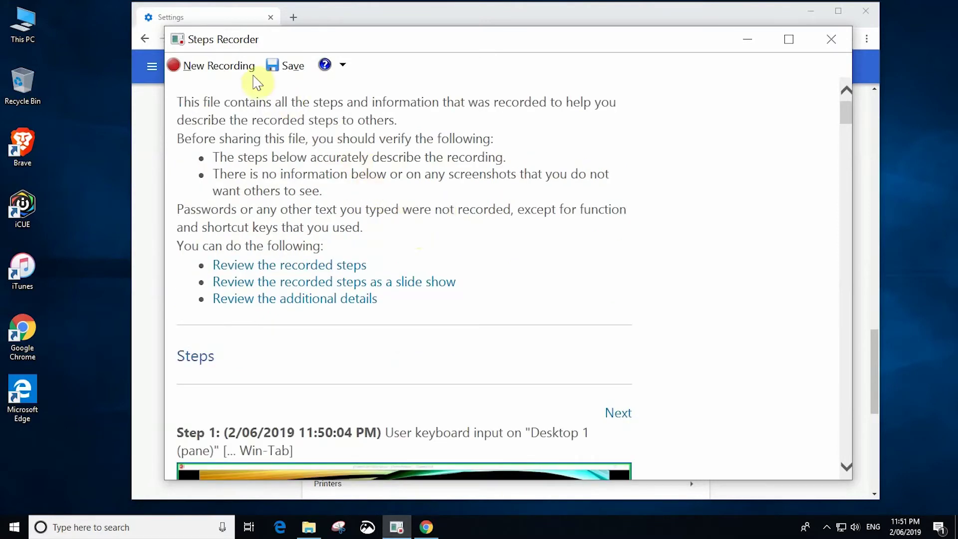
{"action": "scroll", "coordinate": [600, 243], "scroll_direction": "down", "scroll_amount": 4}
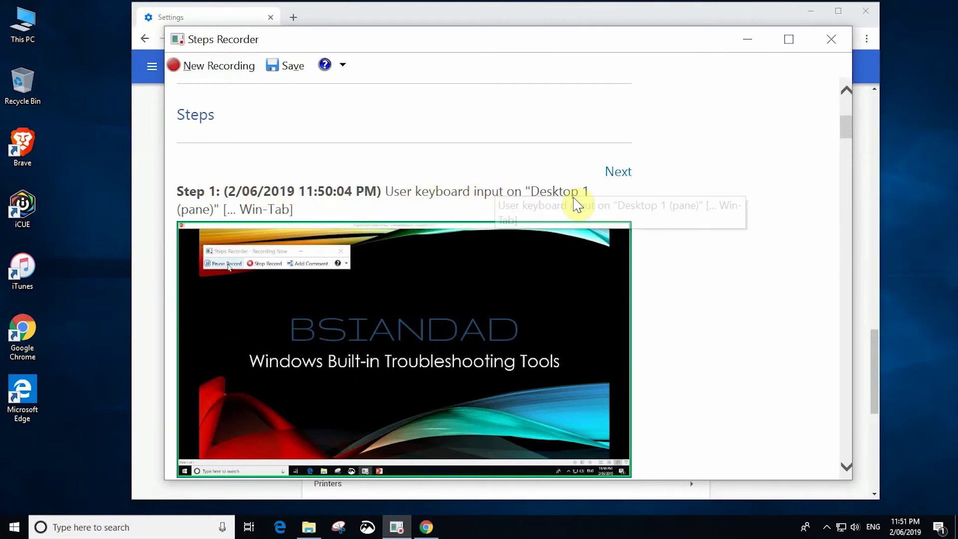
{"action": "scroll", "coordinate": [403, 204], "scroll_direction": "down", "scroll_amount": 1}
{"action": "scroll", "coordinate": [396, 292], "scroll_direction": "down", "scroll_amount": 4}
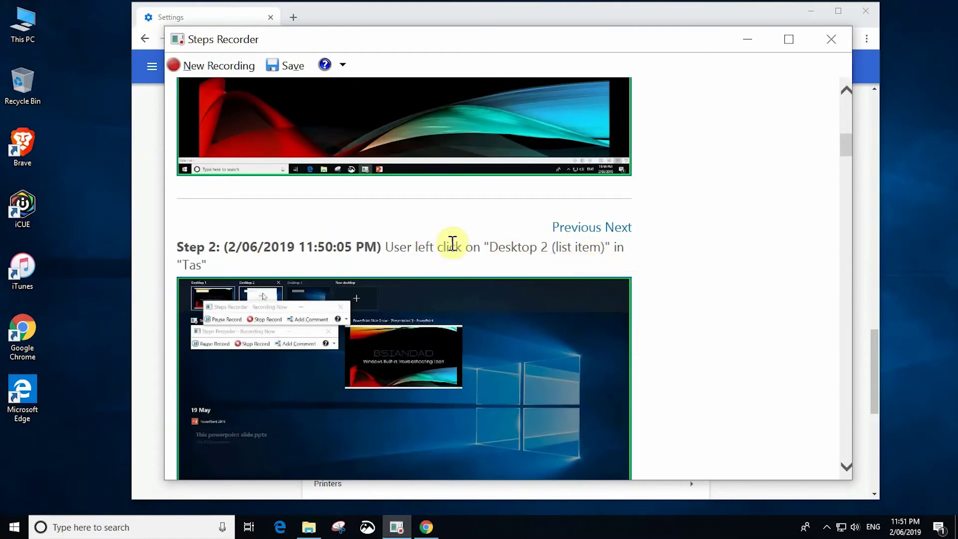
{"action": "scroll", "coordinate": [449, 242], "scroll_direction": "down", "scroll_amount": 4}
{"action": "scroll", "coordinate": [435, 250], "scroll_direction": "down", "scroll_amount": 2}
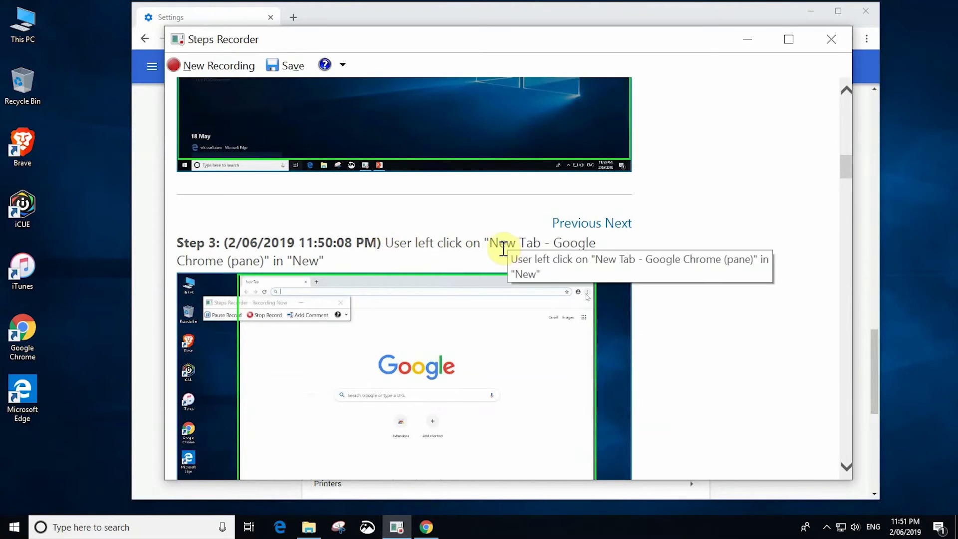
{"action": "scroll", "coordinate": [459, 253], "scroll_direction": "down", "scroll_amount": 1}
{"action": "scroll", "coordinate": [474, 307], "scroll_direction": "down", "scroll_amount": 2}
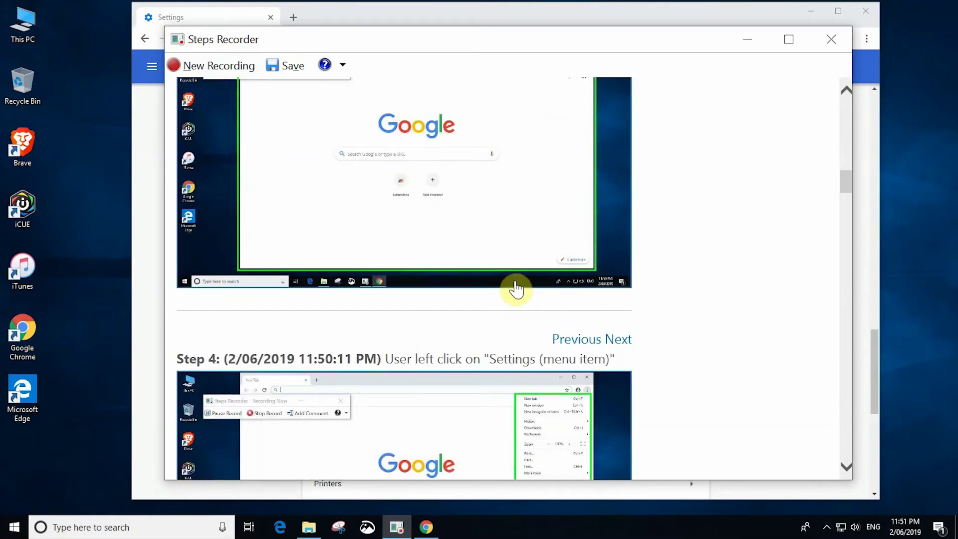
{"action": "scroll", "coordinate": [517, 288], "scroll_direction": "down", "scroll_amount": 2}
{"action": "scroll", "coordinate": [561, 274], "scroll_direction": "down", "scroll_amount": 2}
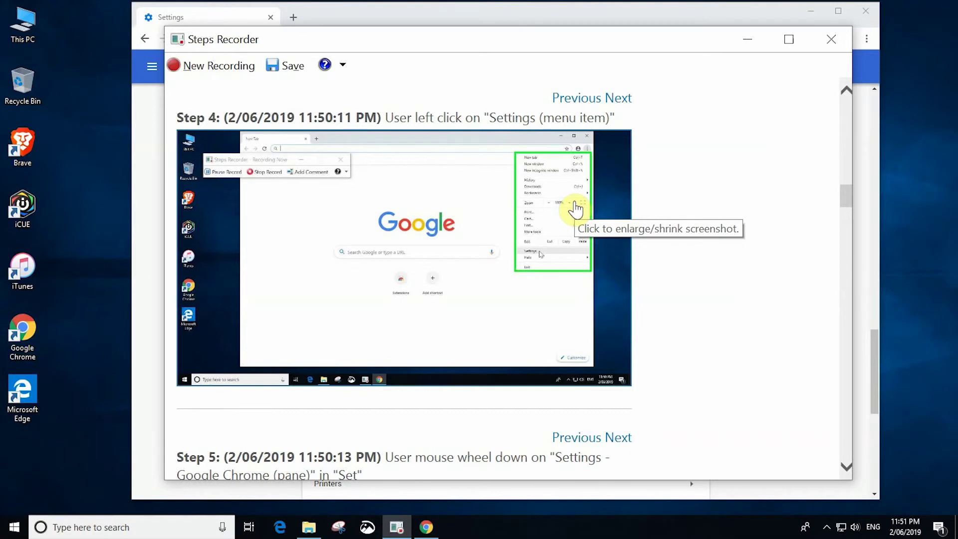
{"action": "scroll", "coordinate": [574, 205], "scroll_direction": "down", "scroll_amount": 5}
{"action": "scroll", "coordinate": [492, 309], "scroll_direction": "down", "scroll_amount": 5}
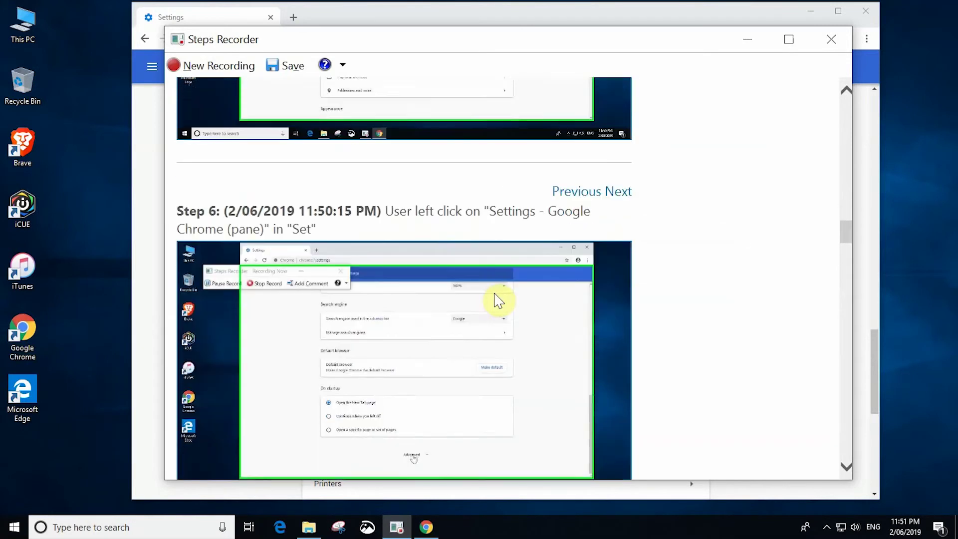
{"action": "scroll", "coordinate": [489, 284], "scroll_direction": "down", "scroll_amount": 2}
{"action": "scroll", "coordinate": [519, 278], "scroll_direction": "down", "scroll_amount": 3}
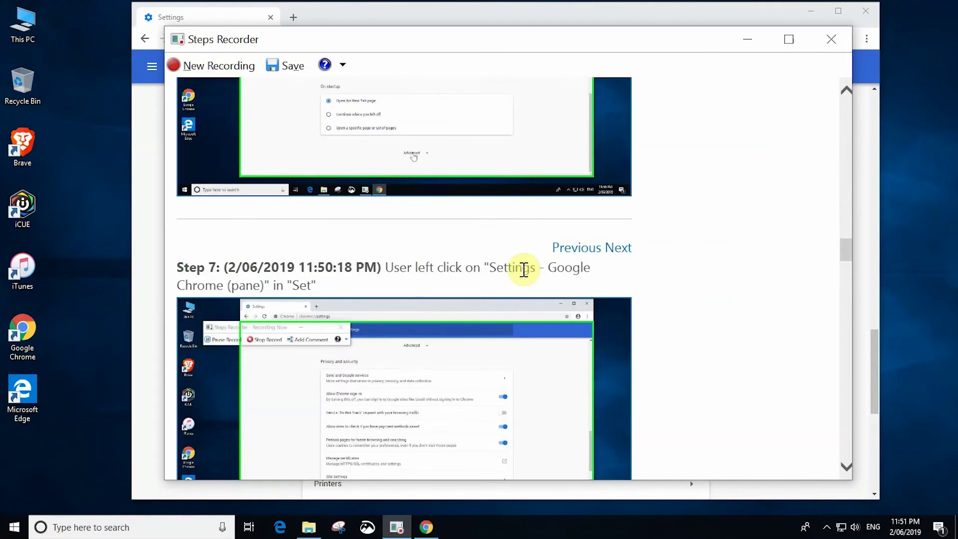
- Review Steps 8 through 11 of the Steps Recorder report, including the user comments and the highlighted areas in their screenshots
{"action": "scroll", "coordinate": [523, 269], "scroll_direction": "down", "scroll_amount": 5}
{"action": "scroll", "coordinate": [522, 276], "scroll_direction": "down", "scroll_amount": 2}
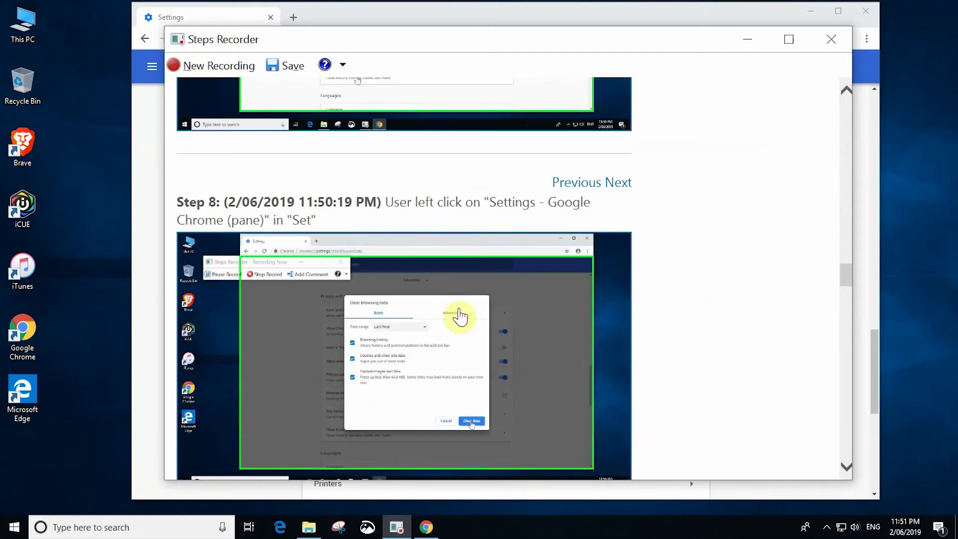
{"action": "scroll", "coordinate": [504, 324], "scroll_direction": "down", "scroll_amount": 7}
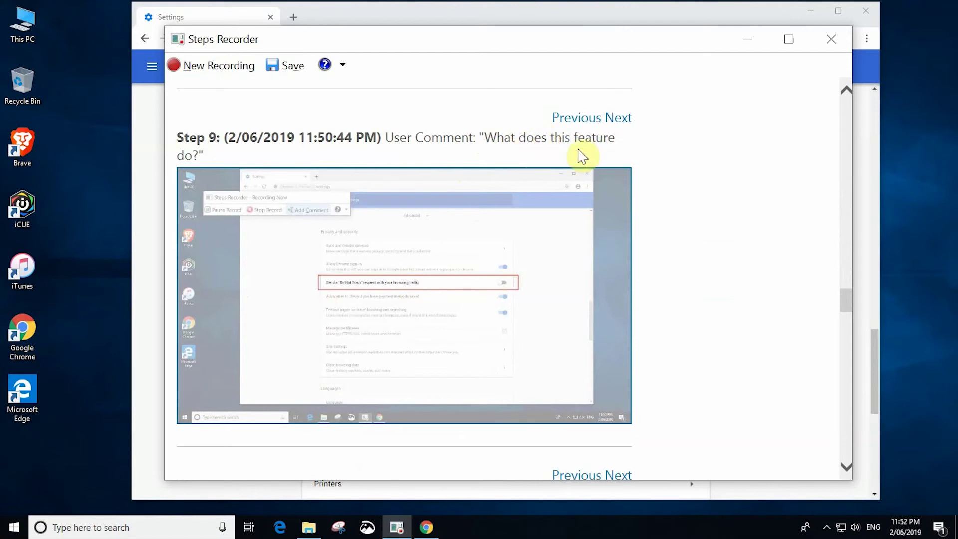
{"action": "scroll", "coordinate": [558, 334], "scroll_direction": "down", "scroll_amount": 1}
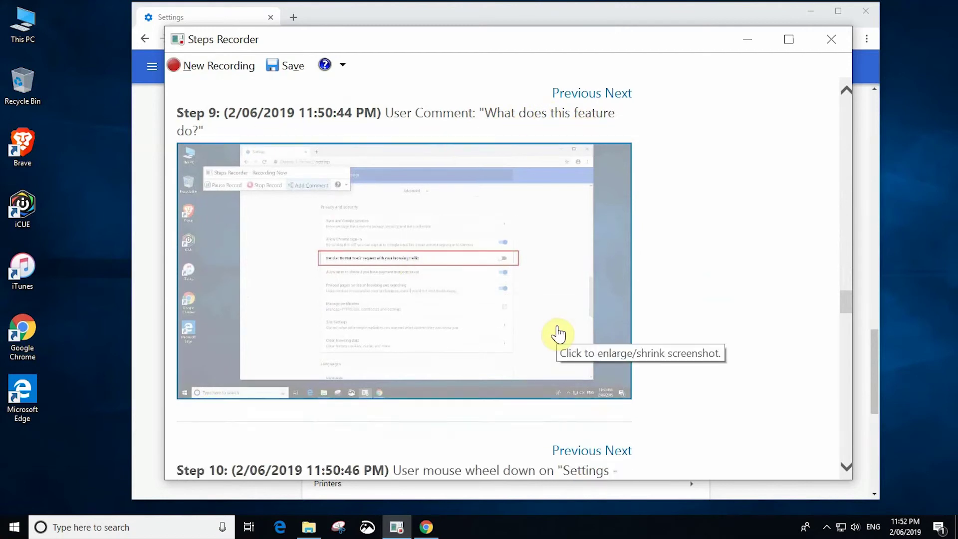
{"action": "scroll", "coordinate": [557, 333], "scroll_direction": "down", "scroll_amount": 6}
{"action": "scroll", "coordinate": [505, 309], "scroll_direction": "down", "scroll_amount": 2}
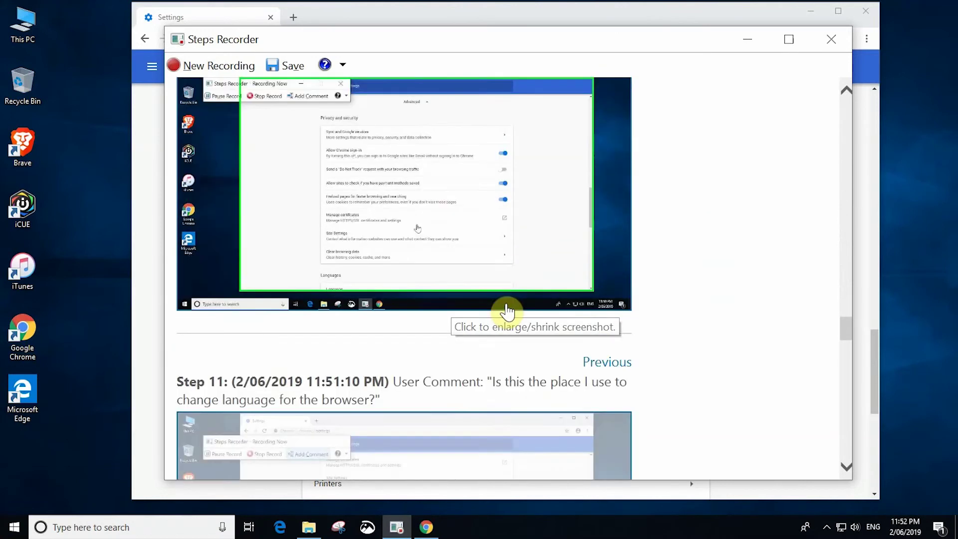
{"action": "scroll", "coordinate": [520, 304], "scroll_direction": "down", "scroll_amount": 5}
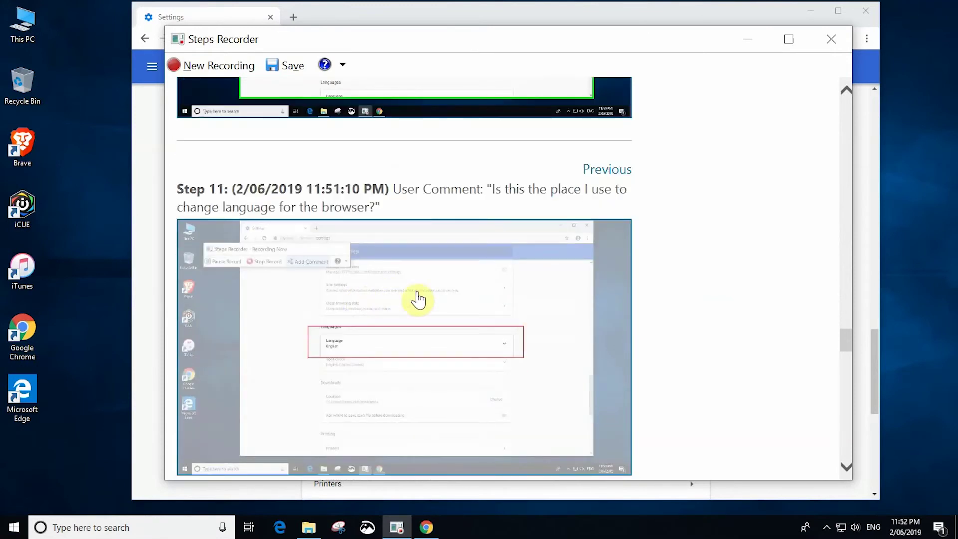
{"action": "scroll", "coordinate": [456, 342], "scroll_direction": "down", "scroll_amount": 3}
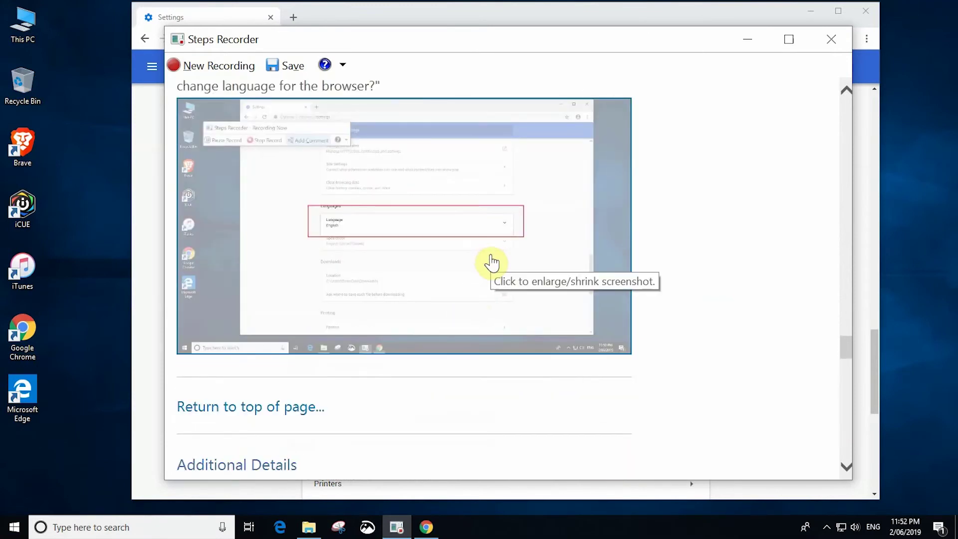
{"action": "scroll", "coordinate": [491, 262], "scroll_direction": "up", "scroll_amount": 3}
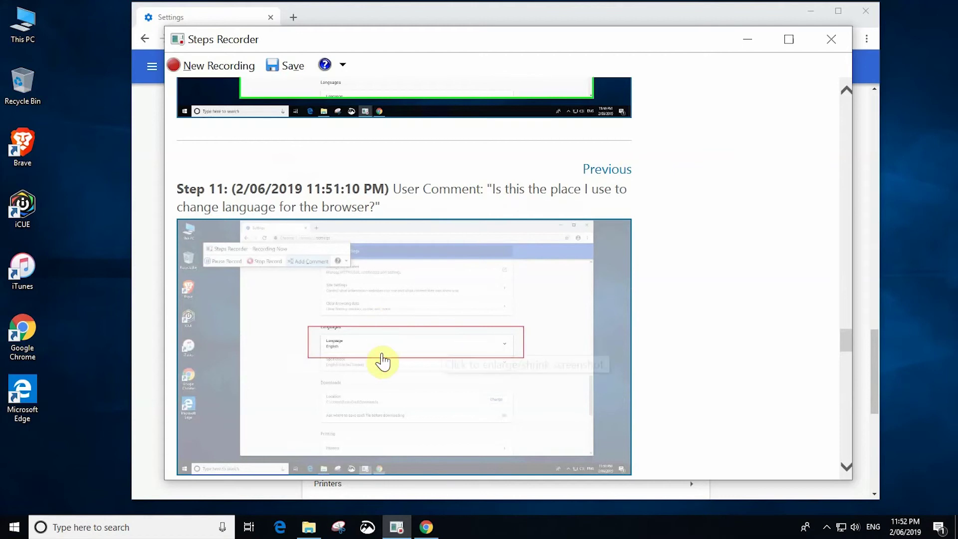
- Examine the report's Additional Details section, reading the session information and the program and UI element entries for each step
{"action": "scroll", "coordinate": [593, 348], "scroll_direction": "down", "scroll_amount": 6}
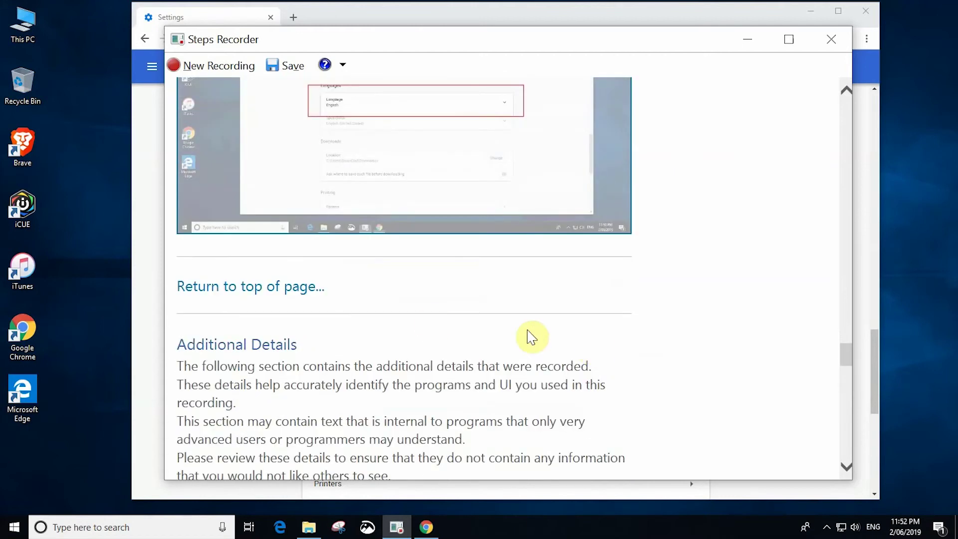
{"action": "scroll", "coordinate": [364, 363], "scroll_direction": "down", "scroll_amount": 5}
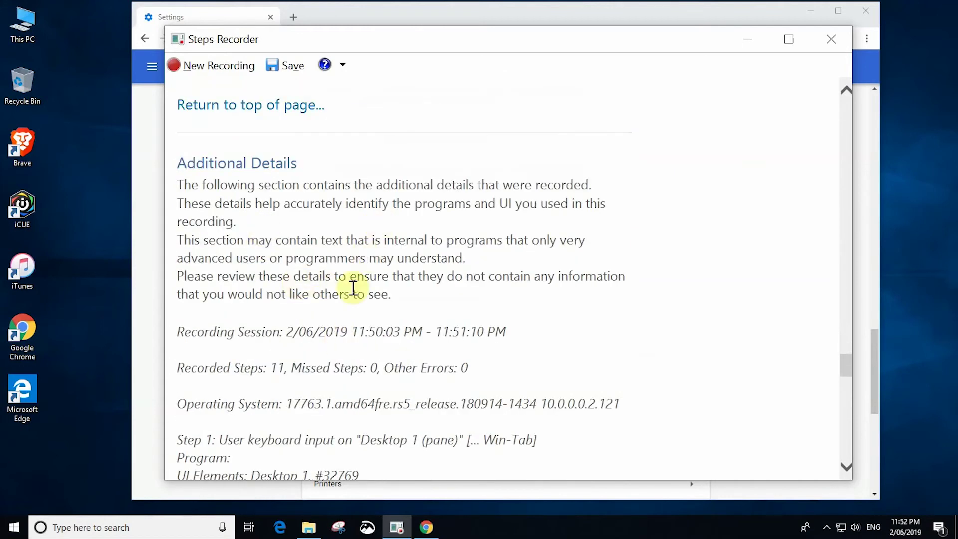
{"action": "scroll", "coordinate": [377, 349], "scroll_direction": "down", "scroll_amount": 2}
{"action": "scroll", "coordinate": [373, 368], "scroll_direction": "down", "scroll_amount": 1}
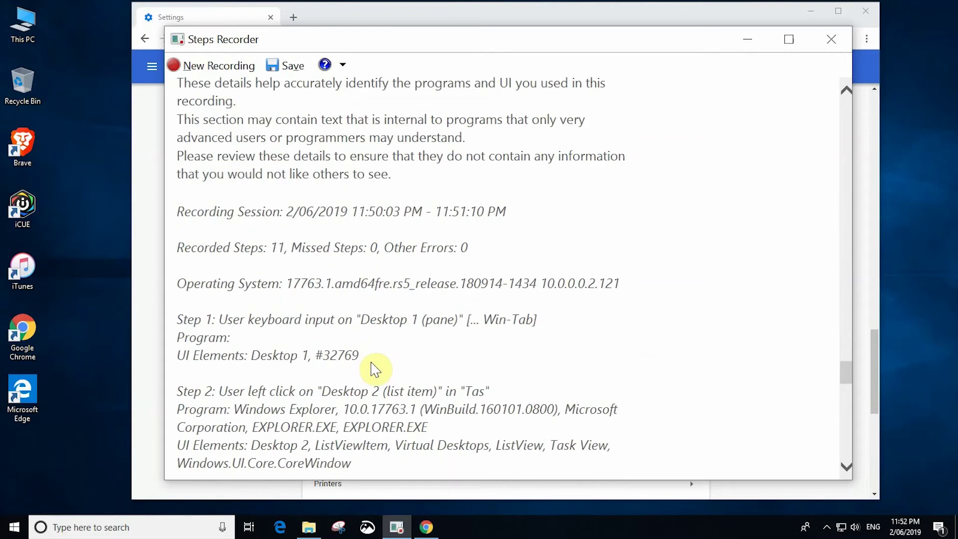
{"action": "scroll", "coordinate": [429, 321], "scroll_direction": "down", "scroll_amount": 3}
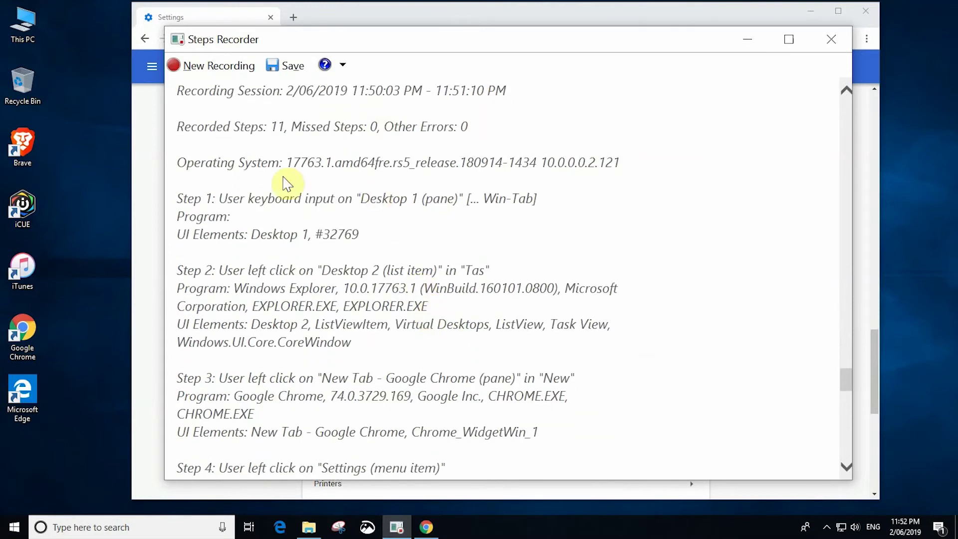
{"action": "scroll", "coordinate": [402, 282], "scroll_direction": "down", "scroll_amount": 1}
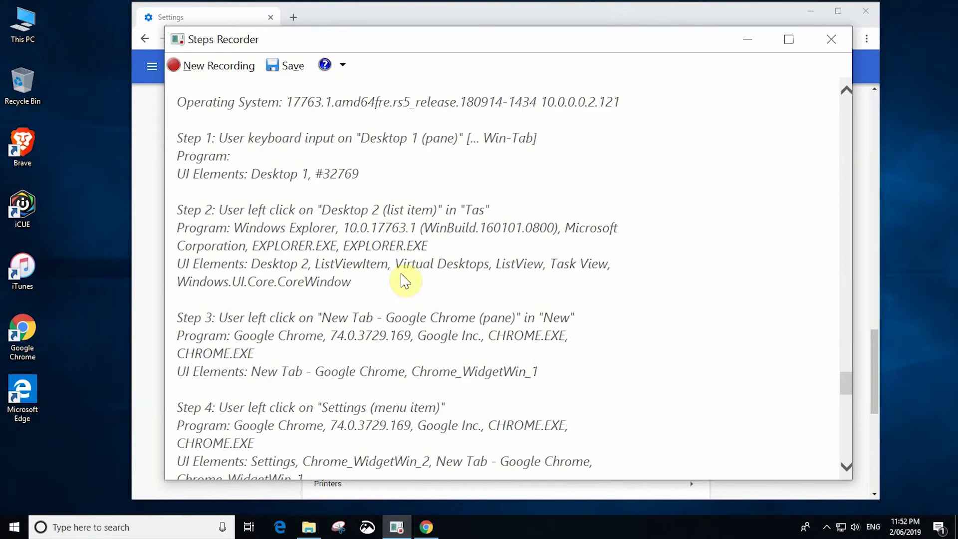
{"action": "scroll", "coordinate": [337, 312], "scroll_direction": "down", "scroll_amount": 1}
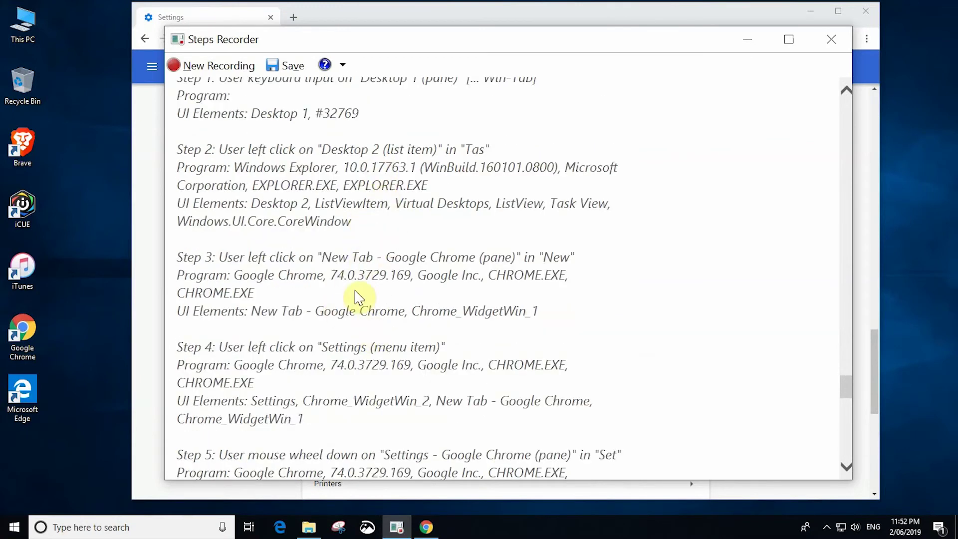
{"action": "scroll", "coordinate": [415, 296], "scroll_direction": "down", "scroll_amount": 3}
{"action": "scroll", "coordinate": [415, 296], "scroll_direction": "down", "scroll_amount": 8}
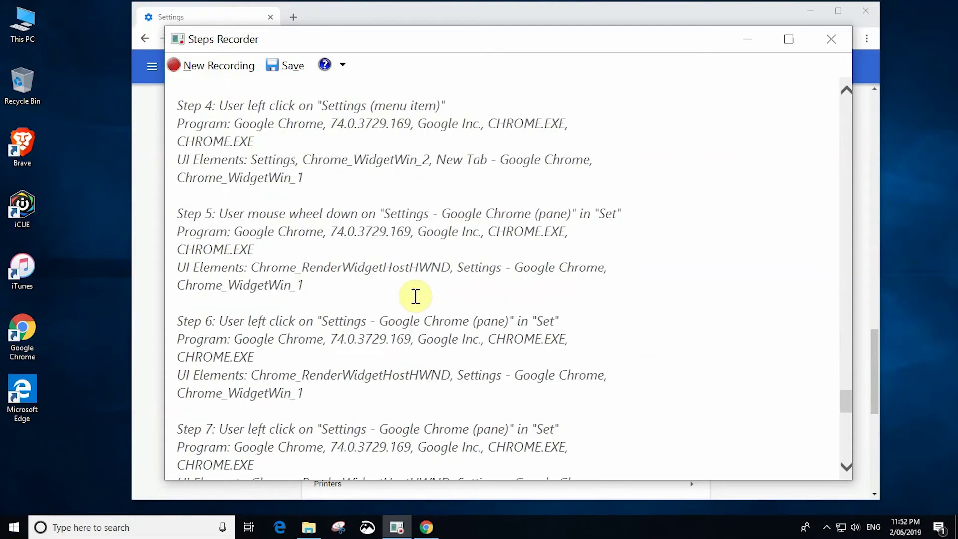
{"action": "scroll", "coordinate": [415, 294], "scroll_direction": "down", "scroll_amount": 2}
{"action": "scroll", "coordinate": [417, 294], "scroll_direction": "up", "scroll_amount": 10}
{"action": "scroll", "coordinate": [419, 274], "scroll_direction": "up", "scroll_amount": 15}
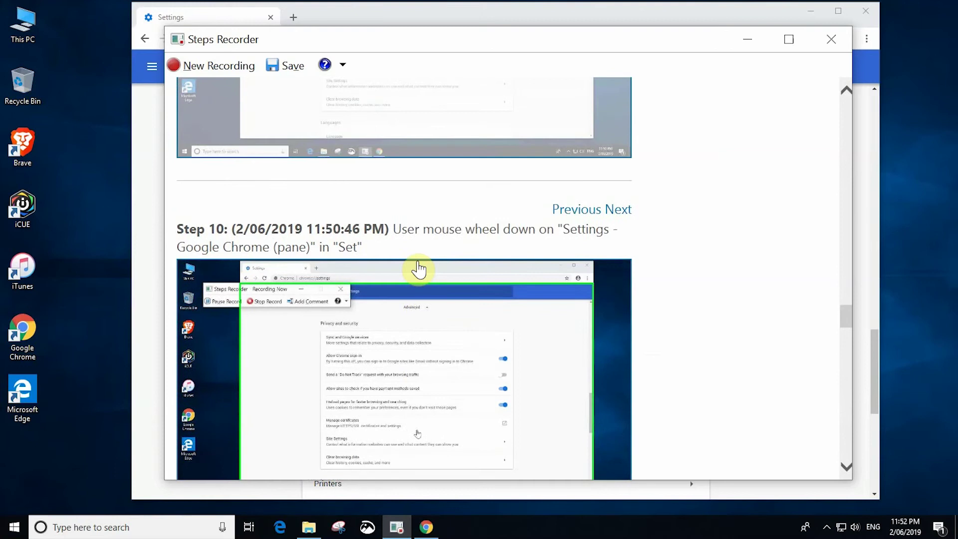
- Save the recording to the Desktop as a ZIP file named test
{"action": "left_click", "coordinate": [291, 70]}
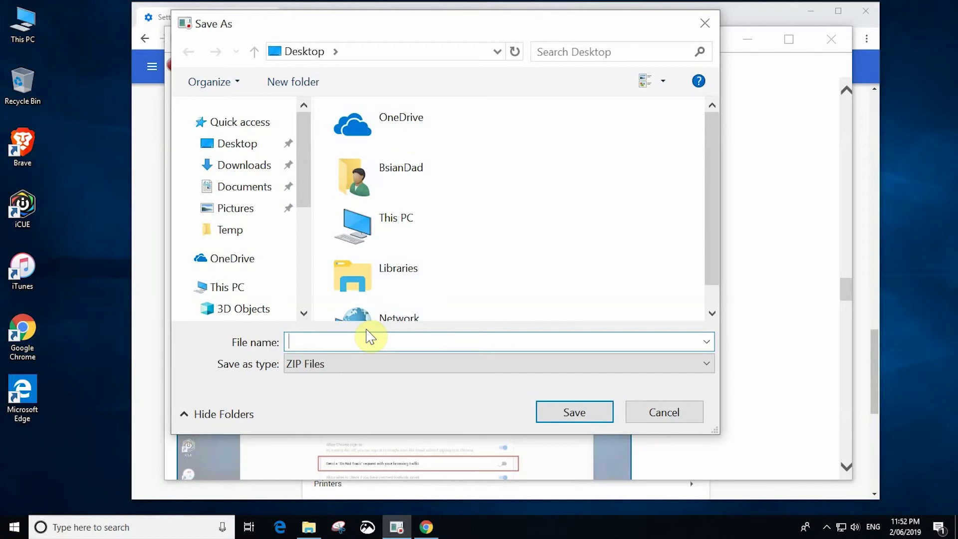
{"action": "type", "text": "test"}
{"action": "key", "text": "Return"}
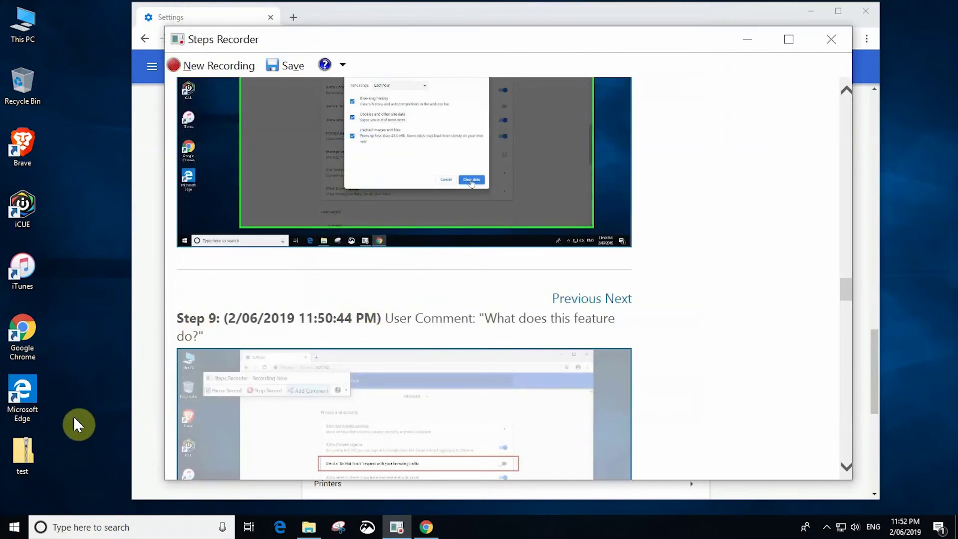
- Open the test ZIP file from the desktop and open its Recording_20190602_2352 document in Internet Explorer
{"action": "left_click", "coordinate": [28, 453]}
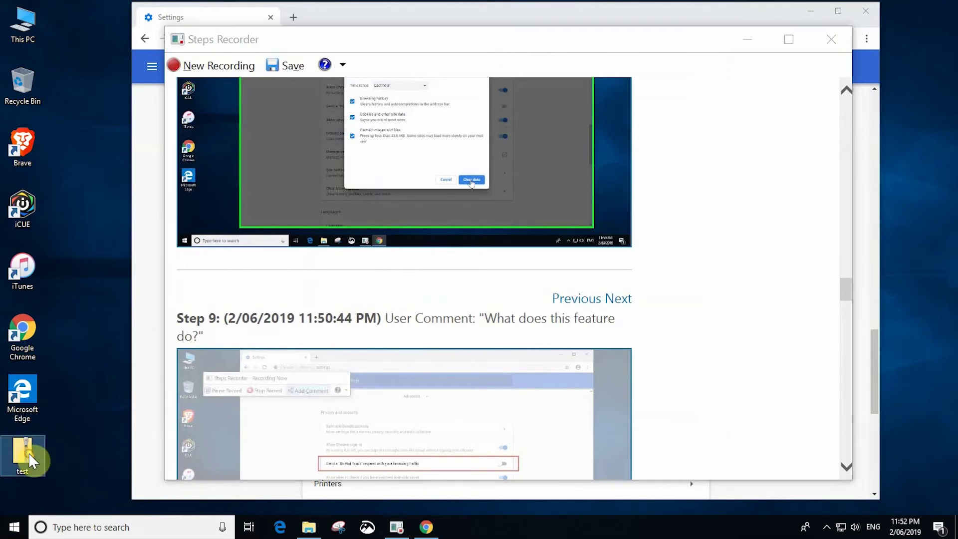
{"action": "double_click", "coordinate": [28, 454]}
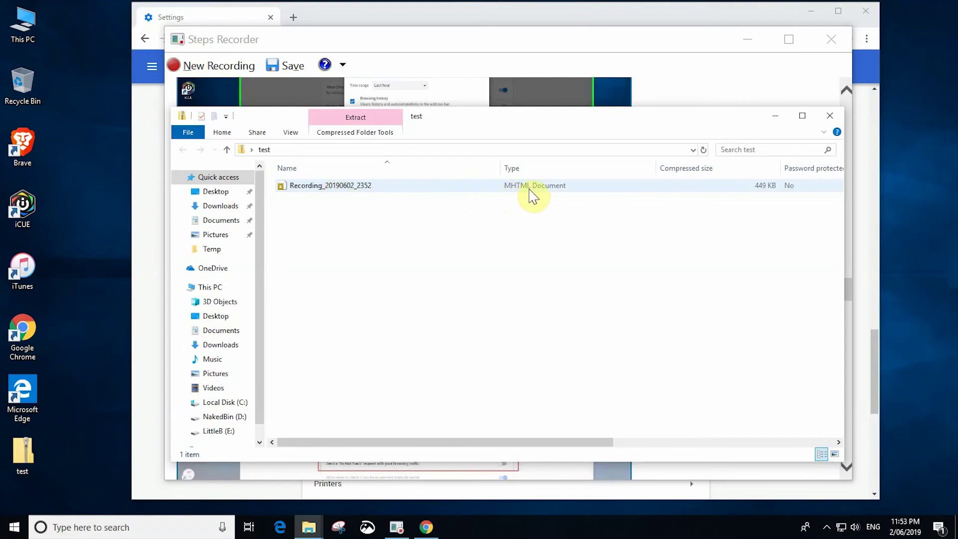
{"action": "left_click", "coordinate": [359, 195]}
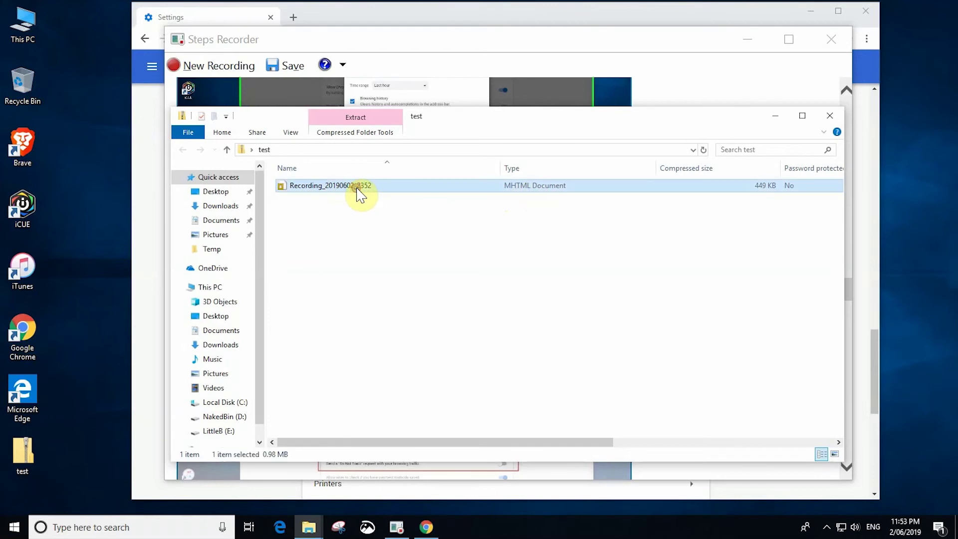
{"action": "double_click", "coordinate": [359, 195]}
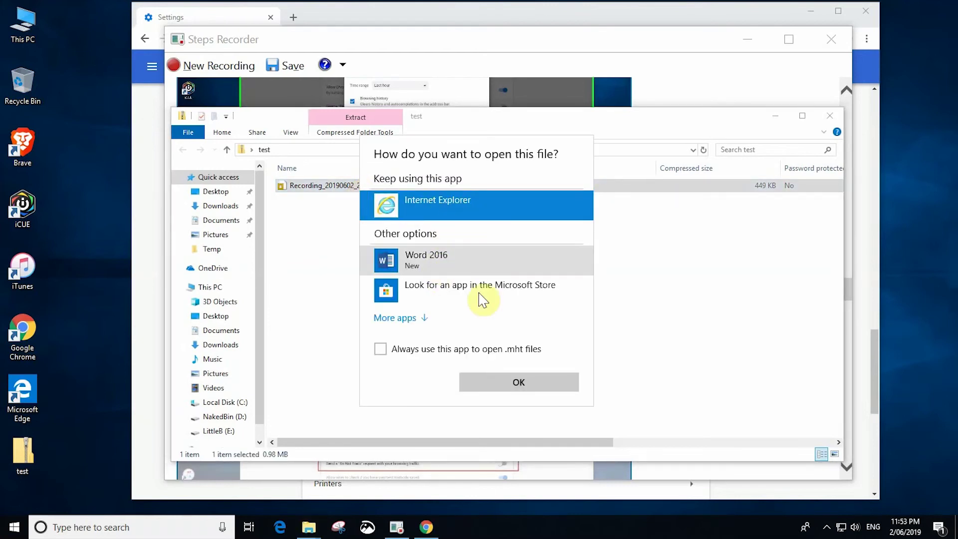
{"action": "left_click", "coordinate": [514, 384]}
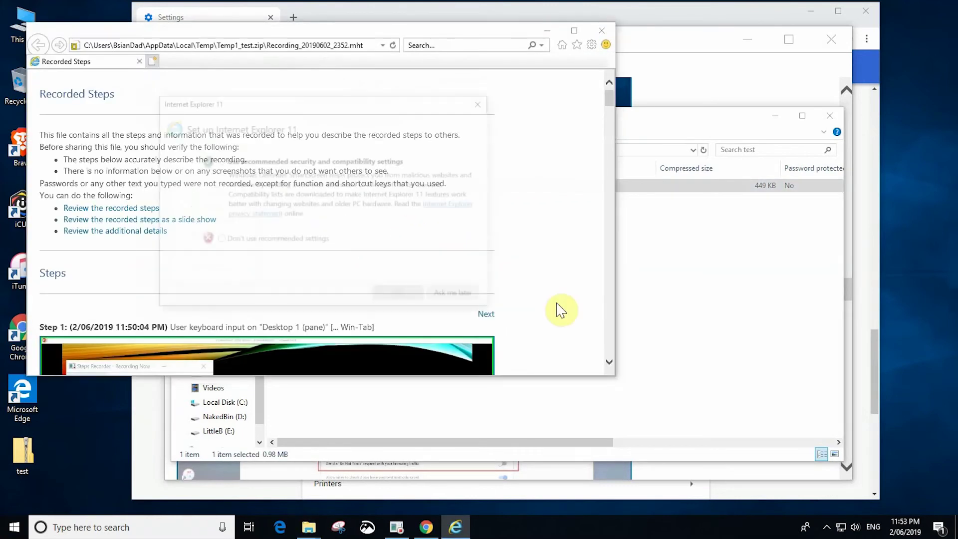
- Postpone the Internet Explorer 11 setup and close the extra go.microsoft.com tab
{"action": "left_click", "coordinate": [448, 298]}
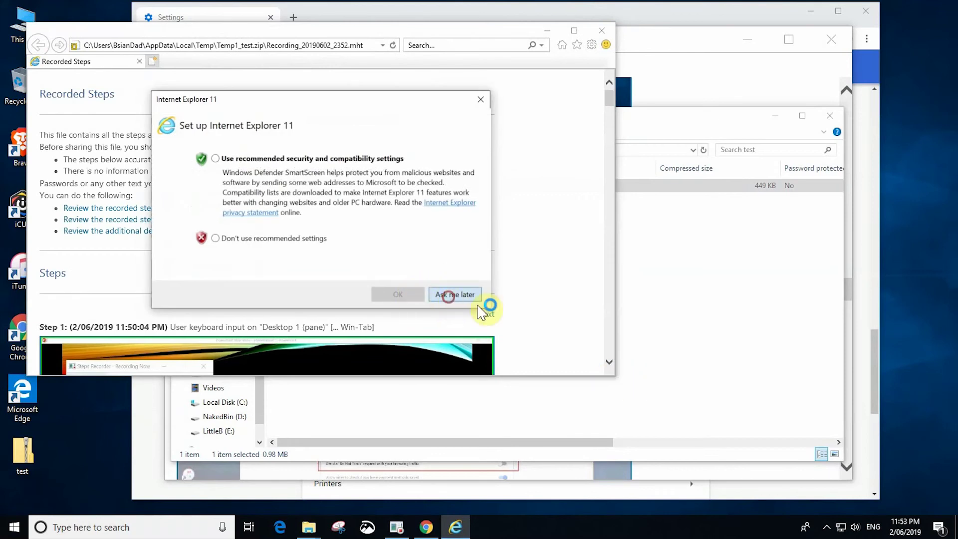
{"action": "left_click", "coordinate": [519, 363]}
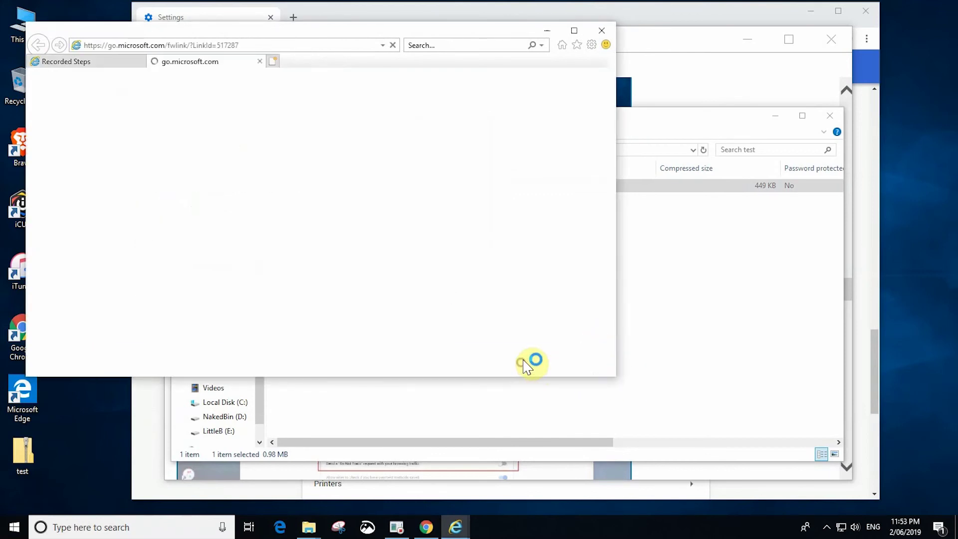
{"action": "left_click", "coordinate": [257, 61]}
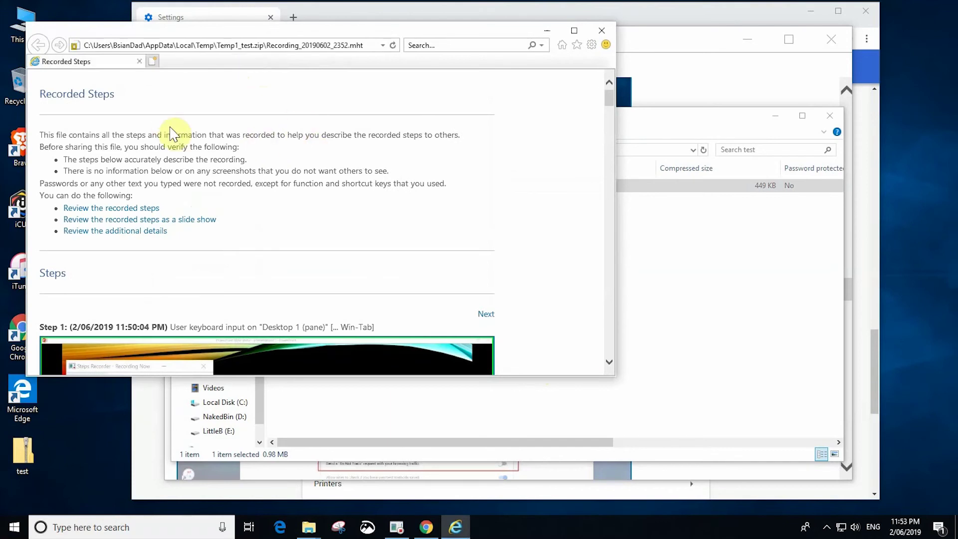
- Review the recorded steps in Internet Explorer, enlarging the Step 3 screenshot and widening the window, and close the browser
{"action": "scroll", "coordinate": [486, 249], "scroll_direction": "down", "scroll_amount": 10}
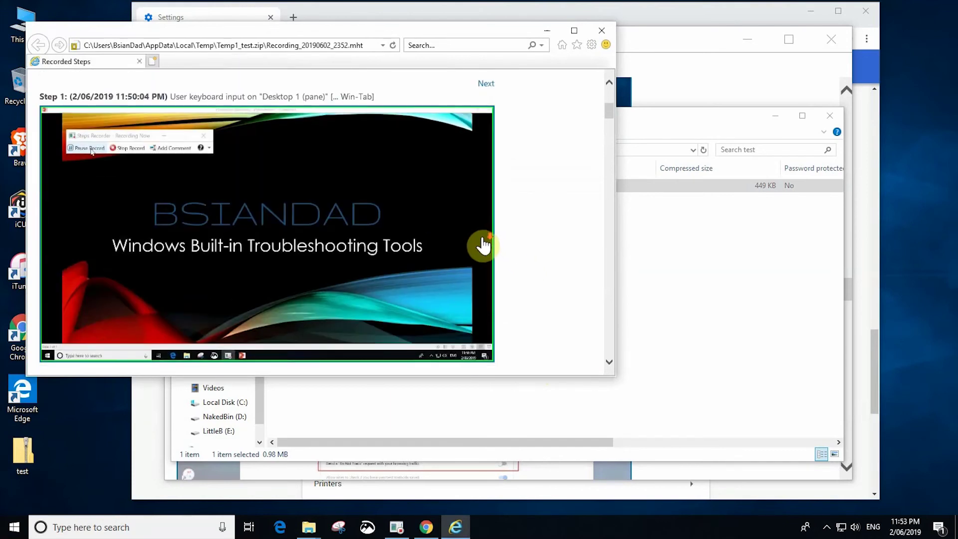
{"action": "scroll", "coordinate": [482, 243], "scroll_direction": "down", "scroll_amount": 10}
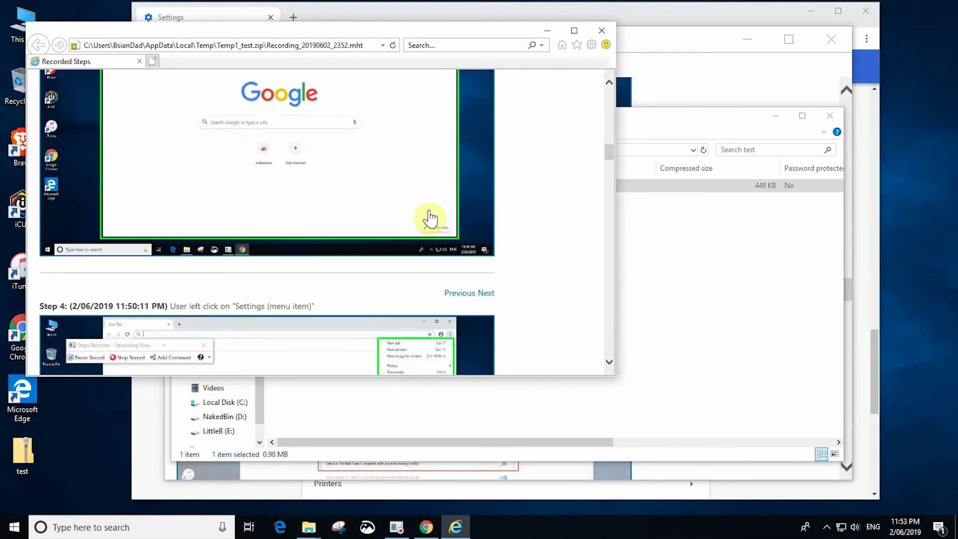
{"action": "left_click", "coordinate": [404, 209]}
{"action": "left_click_drag", "start_coordinate": [614, 376], "coordinate": [876, 424]}
{"action": "scroll", "coordinate": [812, 355], "scroll_direction": "down", "scroll_amount": 5}
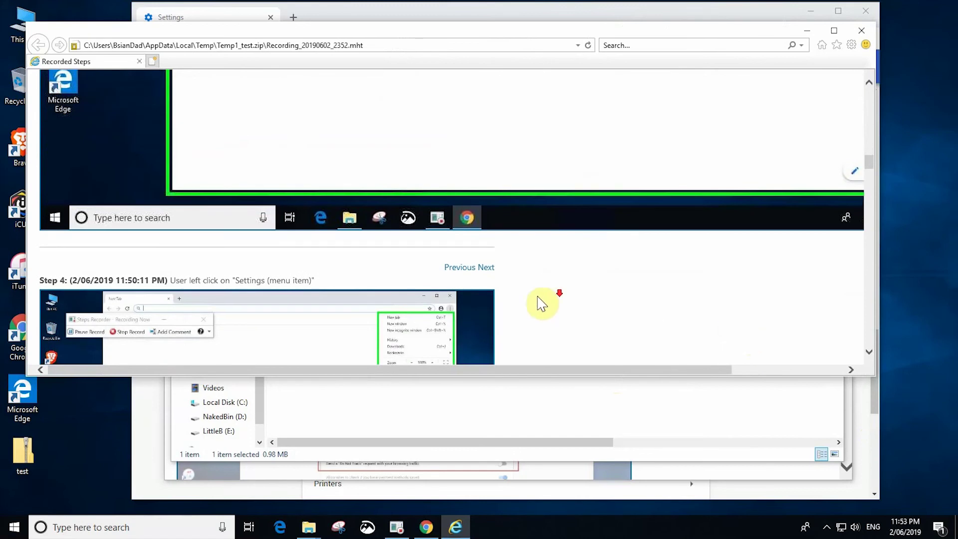
{"action": "scroll", "coordinate": [539, 299], "scroll_direction": "down", "scroll_amount": 3}
{"action": "scroll", "coordinate": [363, 294], "scroll_direction": "down", "scroll_amount": 3}
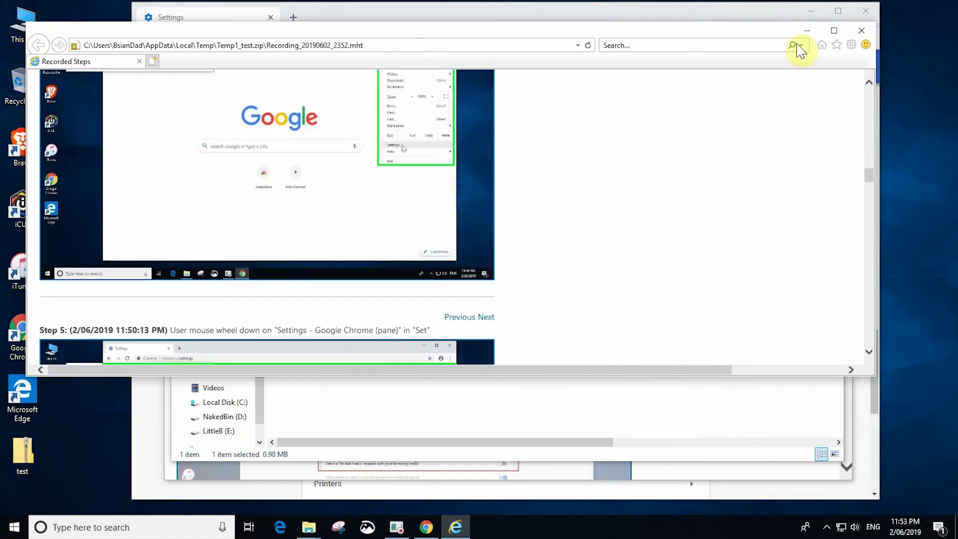
{"action": "left_click", "coordinate": [861, 30]}
{"action": "left_click", "coordinate": [672, 244]}
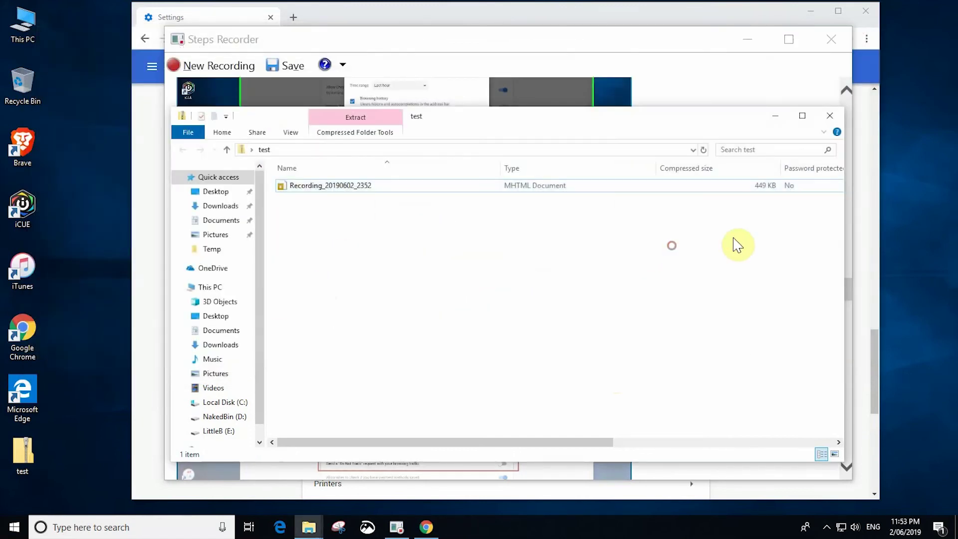